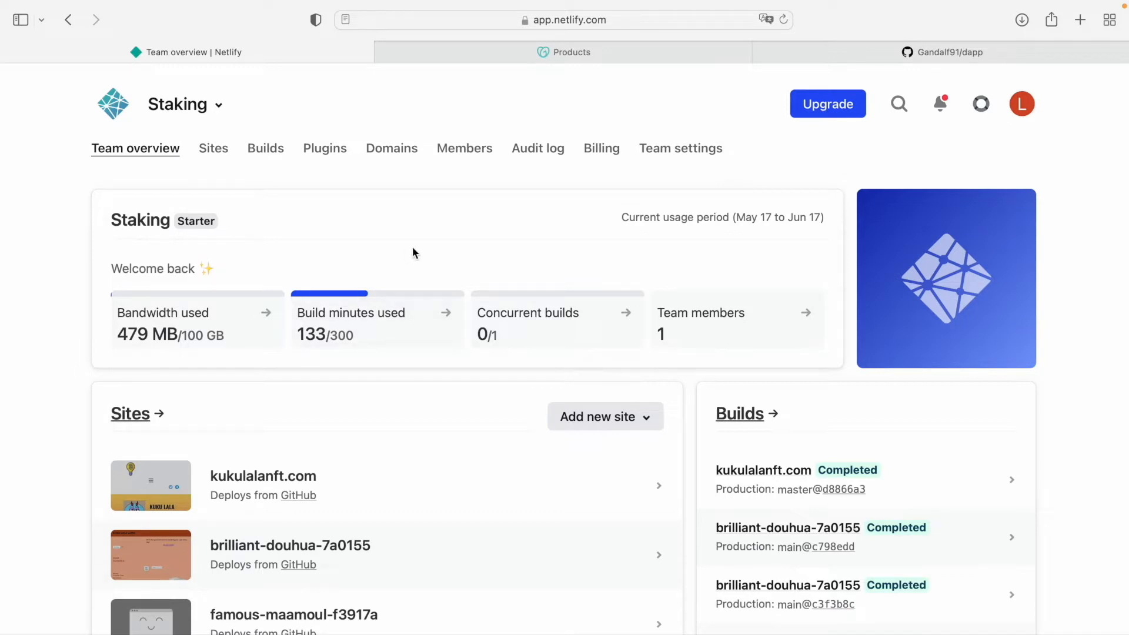
Start adding a new site to the team by importing an existing project
mouse_move(970, 195)
left_click(212, 151)
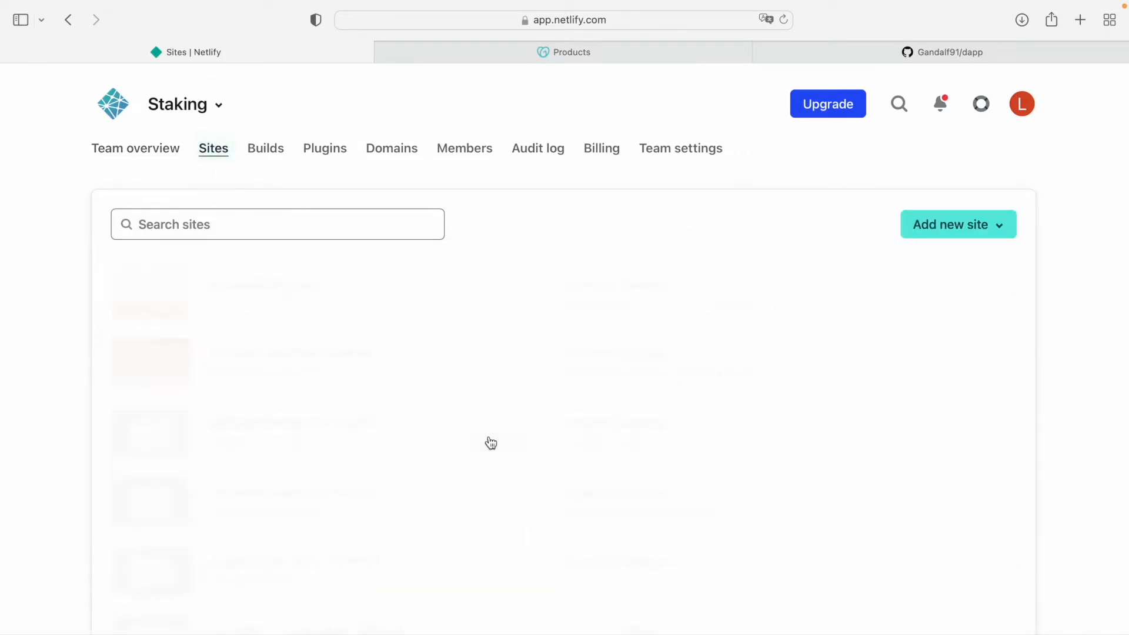
scroll(496, 442, "down", 8)
scroll(493, 441, "up", 8)
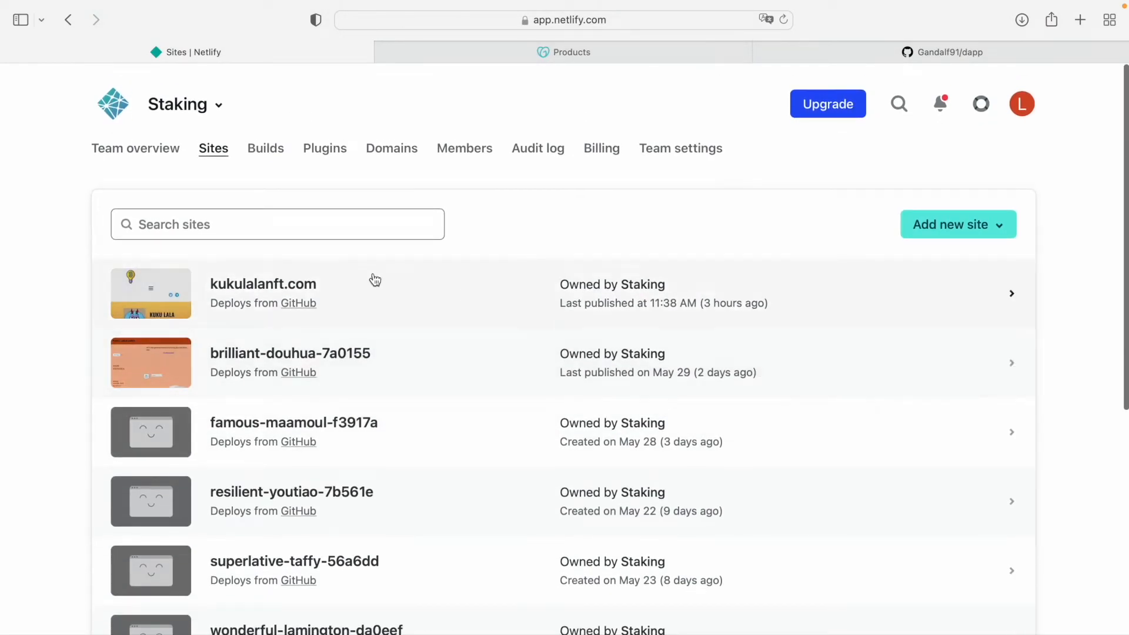
left_click(950, 233)
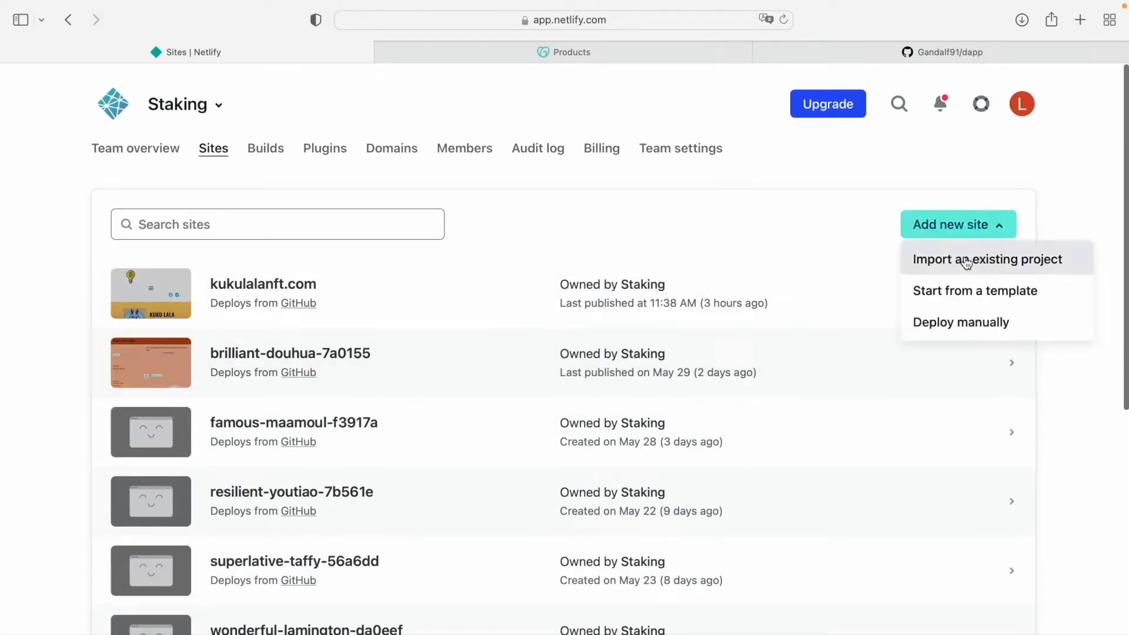
left_click(967, 266)
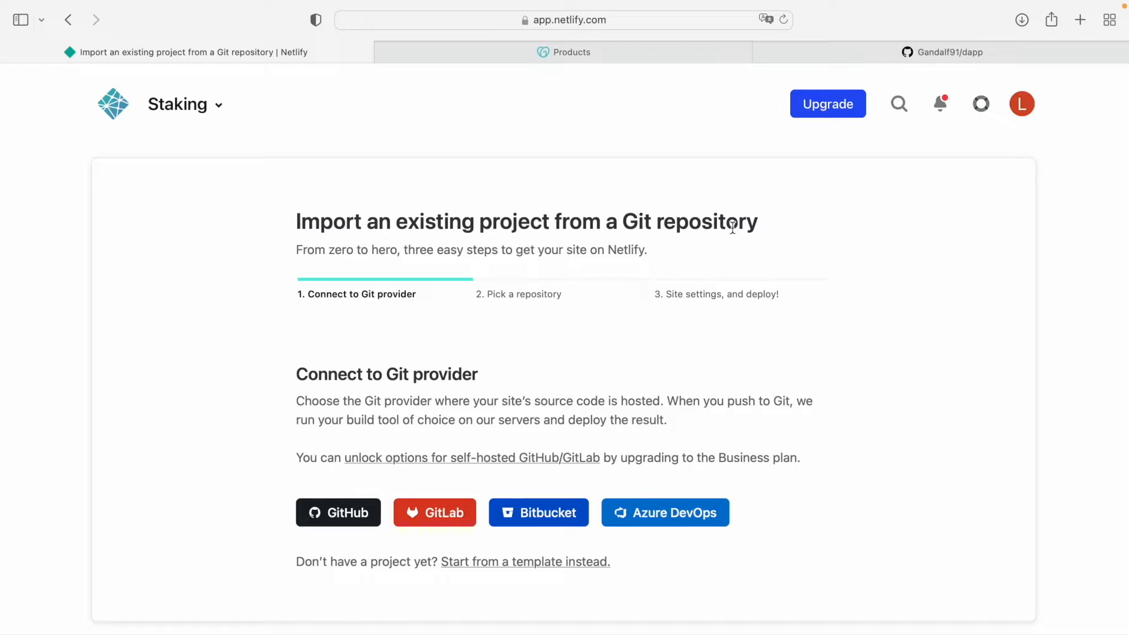
Connect to GitHub as the Git provider and pick the cryptotube repository
left_click(329, 514)
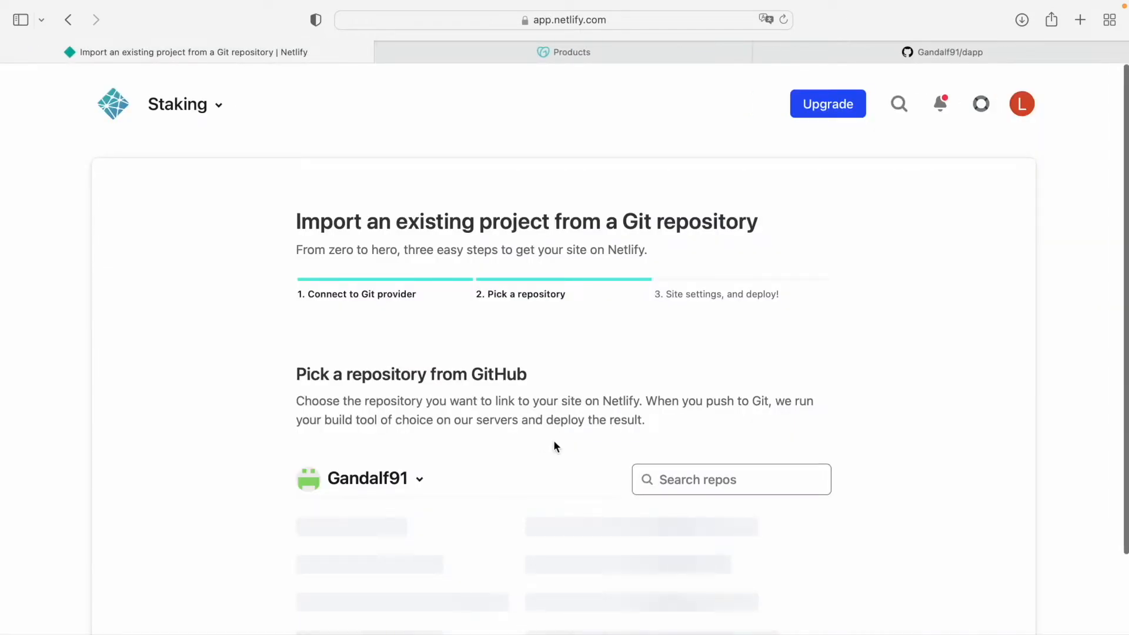
scroll(553, 440, "down", 6)
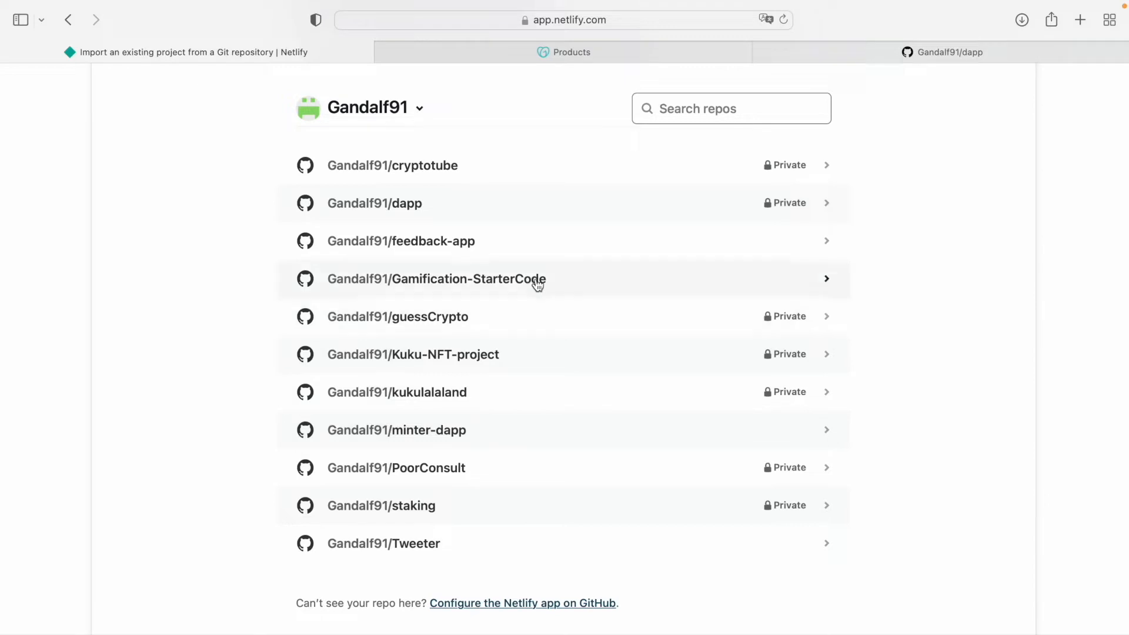
left_click(443, 171)
Set the build command in the cryptotube site settings to "CI=false yarn build"
scroll(729, 399, "down", 3)
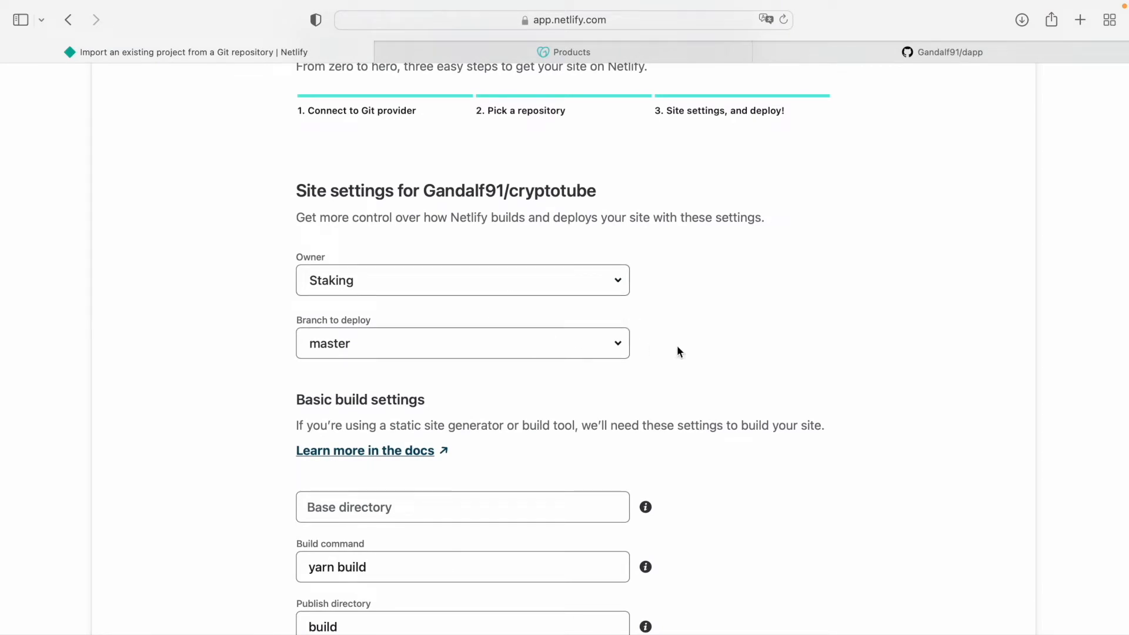
scroll(686, 345, "down", 1)
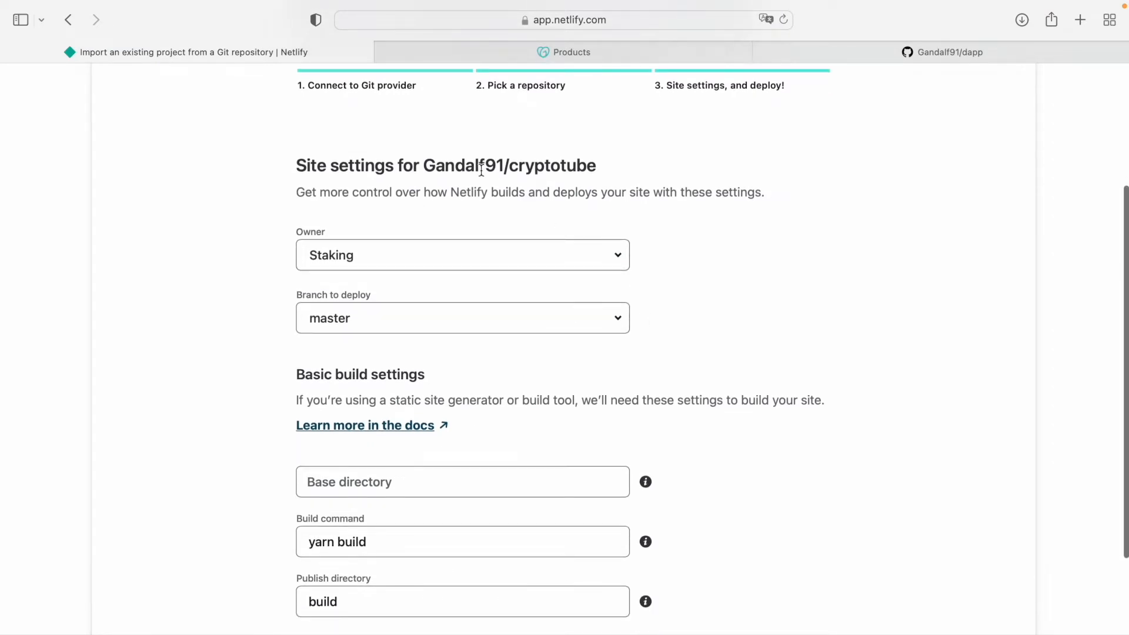
scroll(696, 386, "down", 2)
scroll(536, 171, "up", 3)
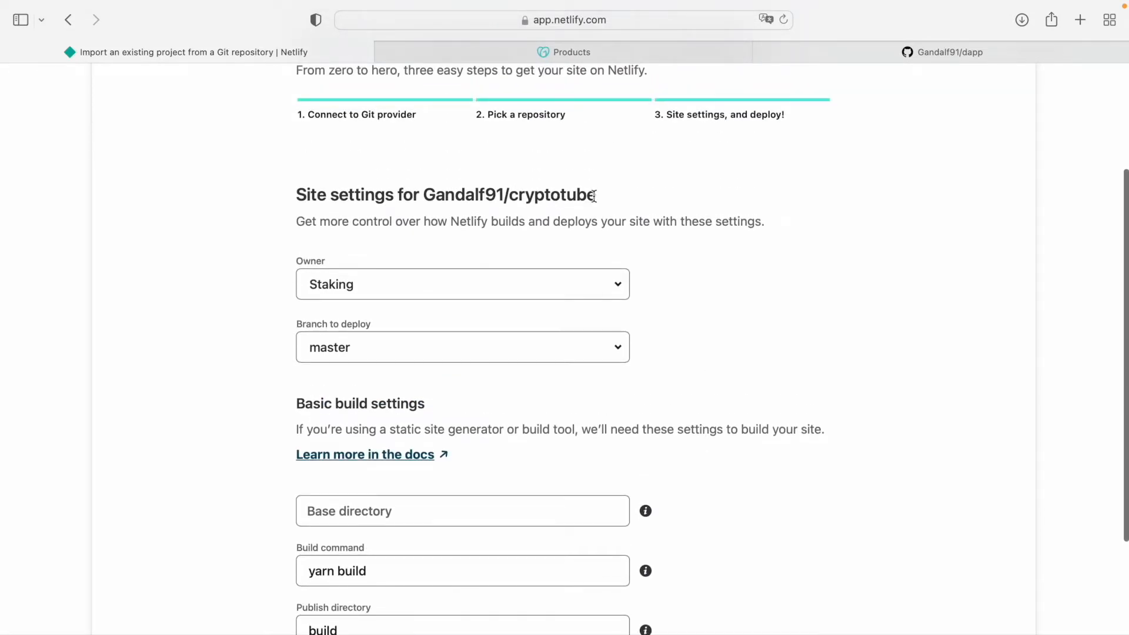
scroll(672, 309, "down", 5)
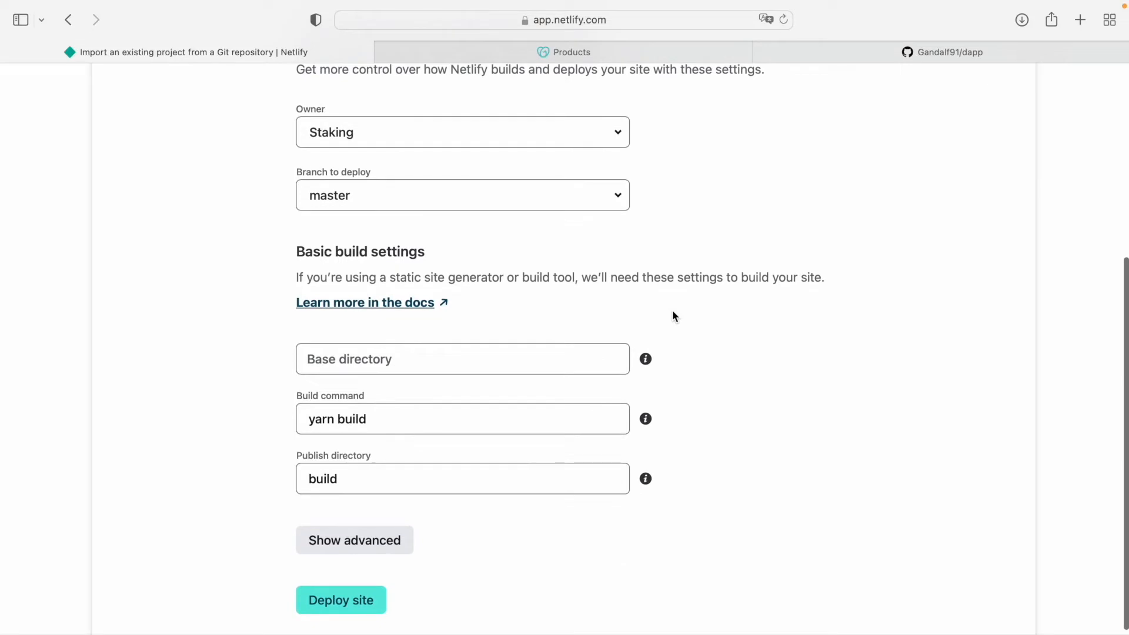
left_click(321, 424)
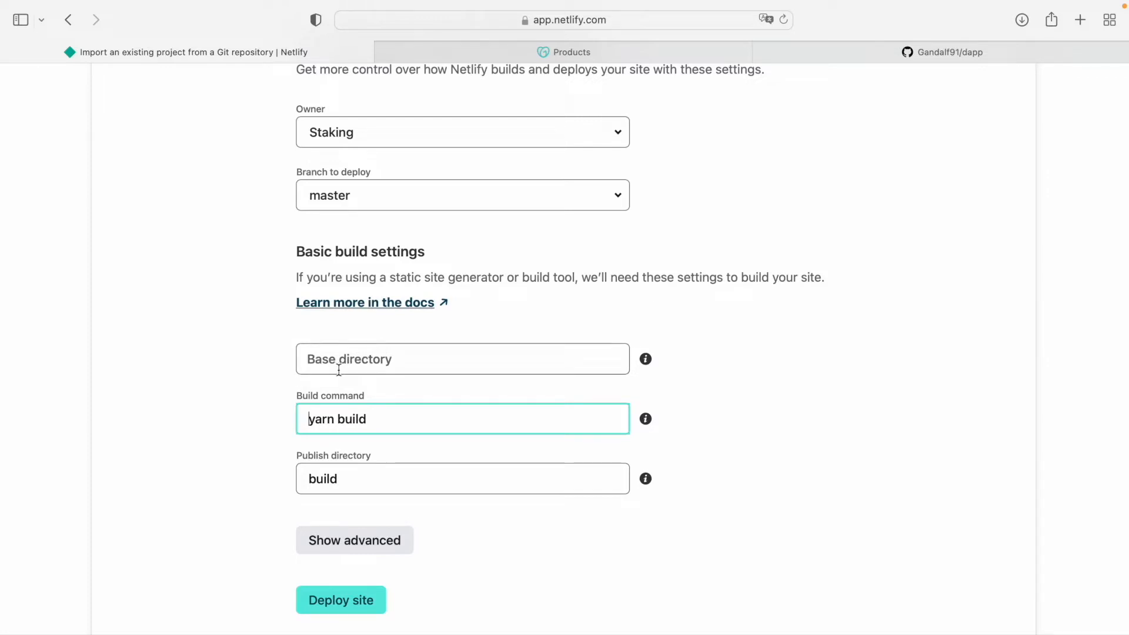
type("Cl")
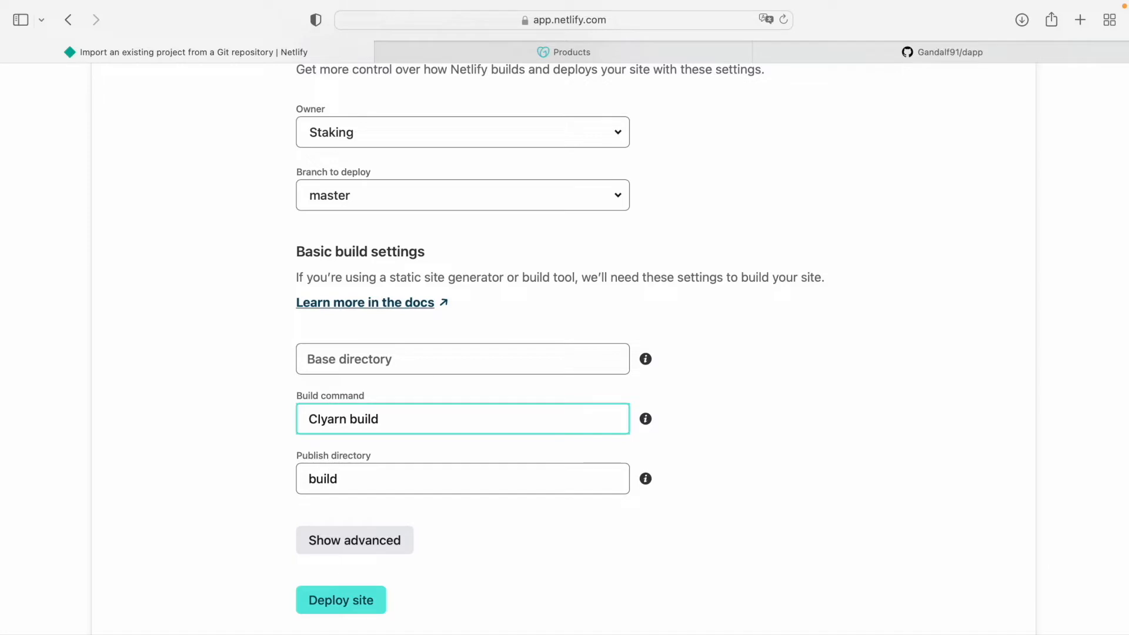
type("=false")
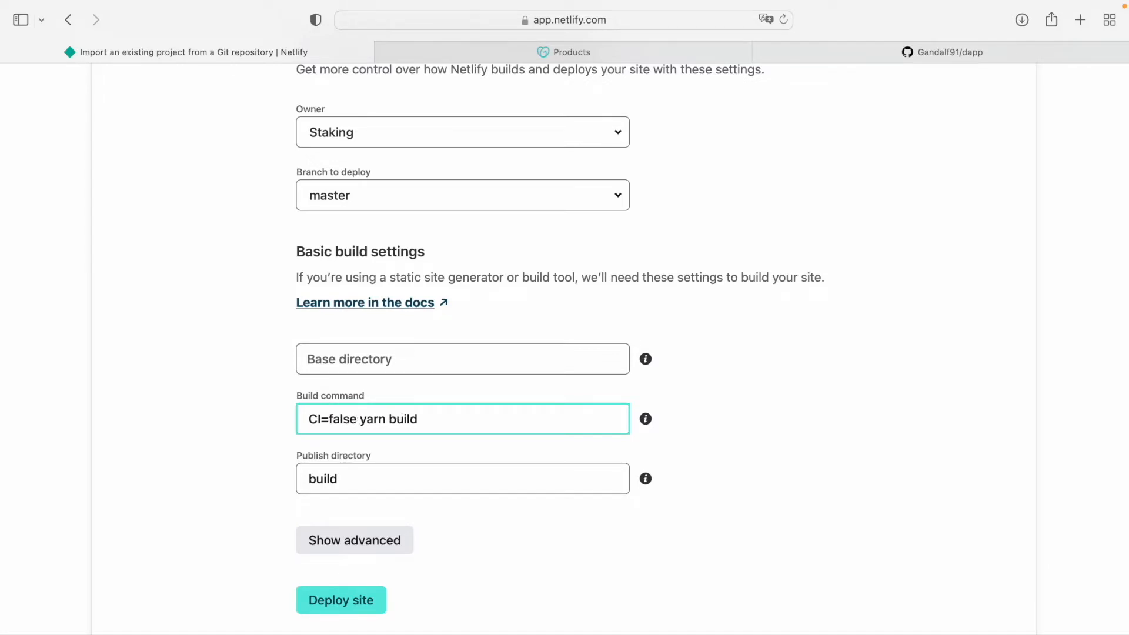
Deploy the site from the master branch with build as the publish directory
scroll(353, 437, "up", 1)
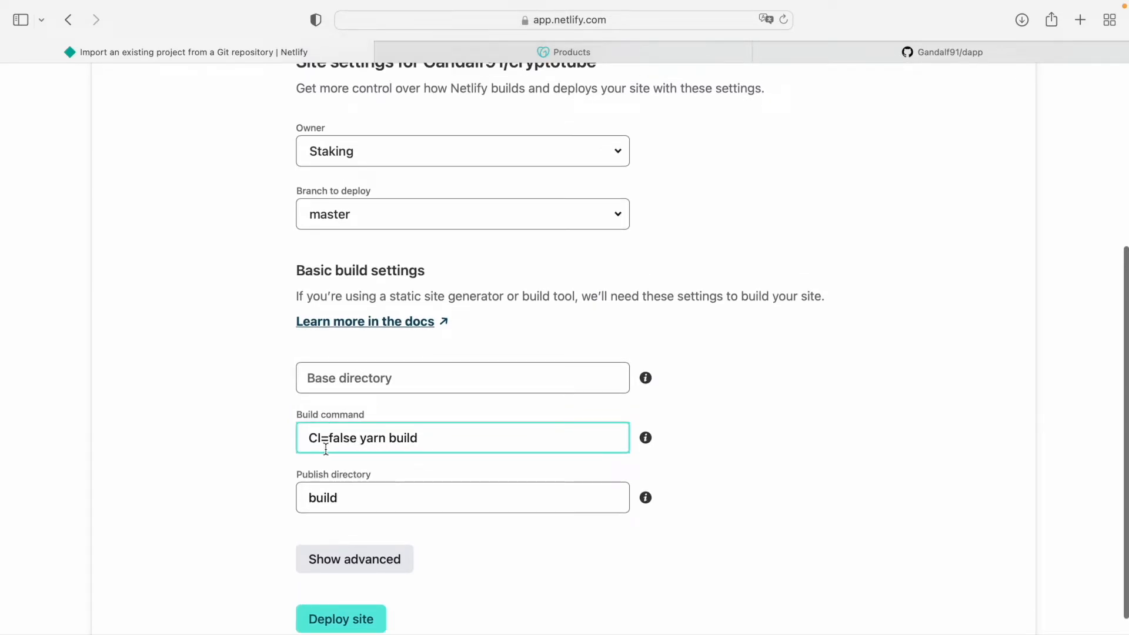
scroll(334, 442, "down", 1)
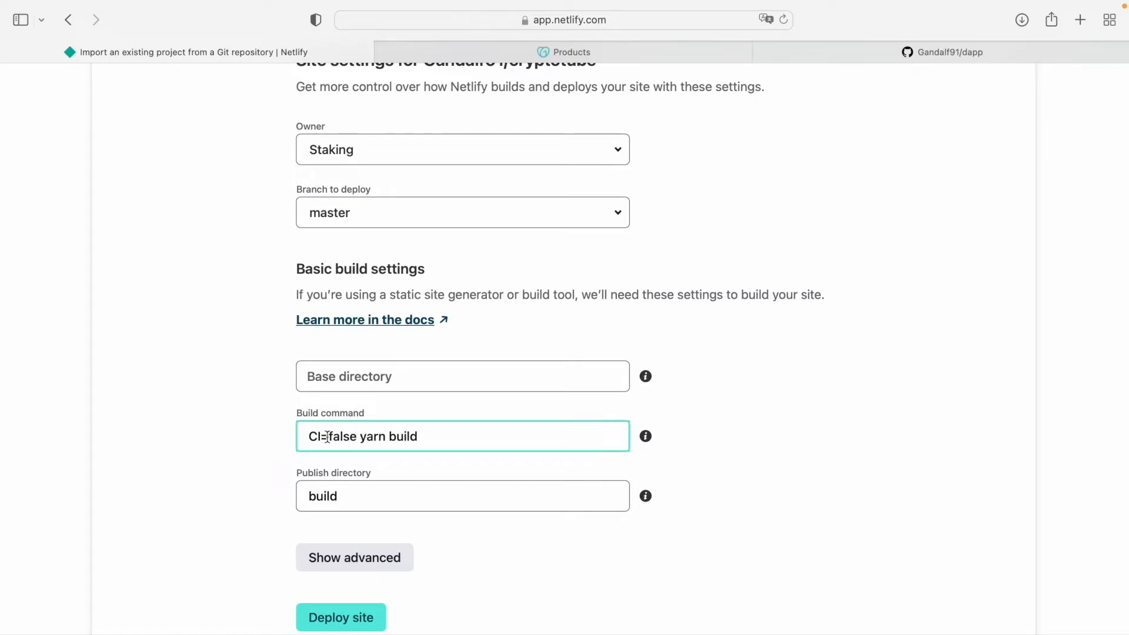
scroll(501, 523, "down", 2)
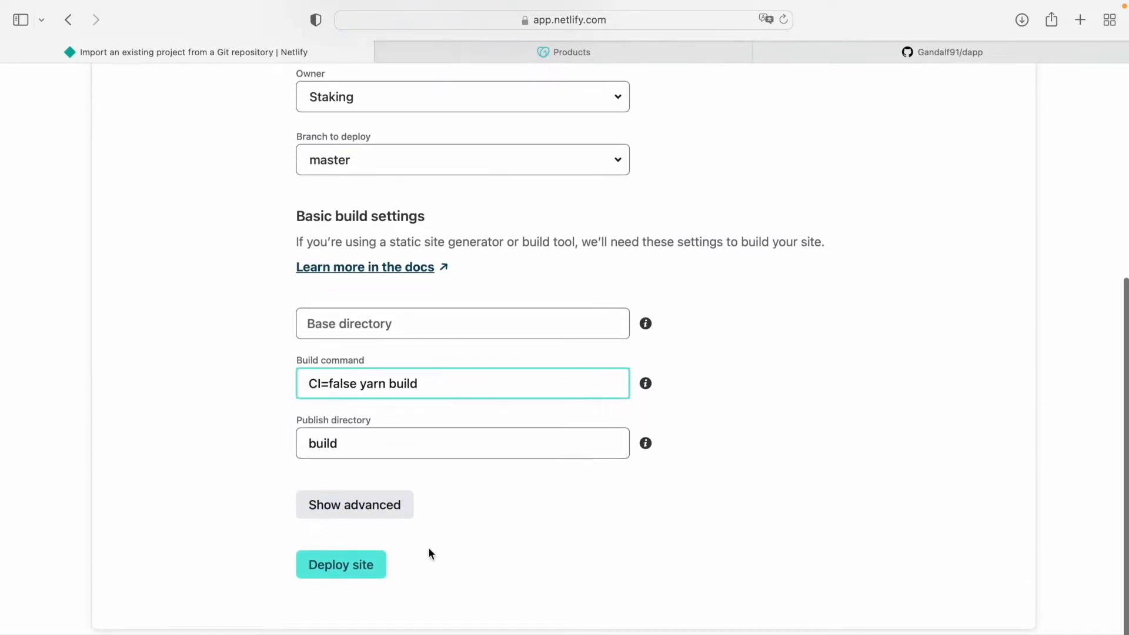
left_click(370, 565)
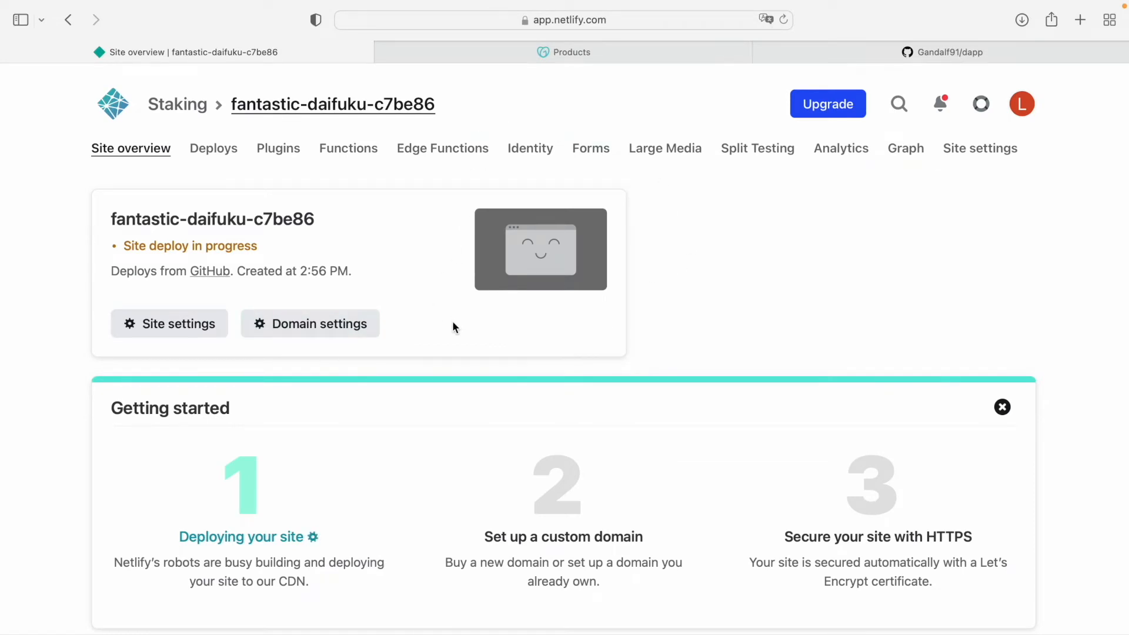
Check the new site's deploy progress and its production deploys on the site overview
scroll(452, 323, "down", 3)
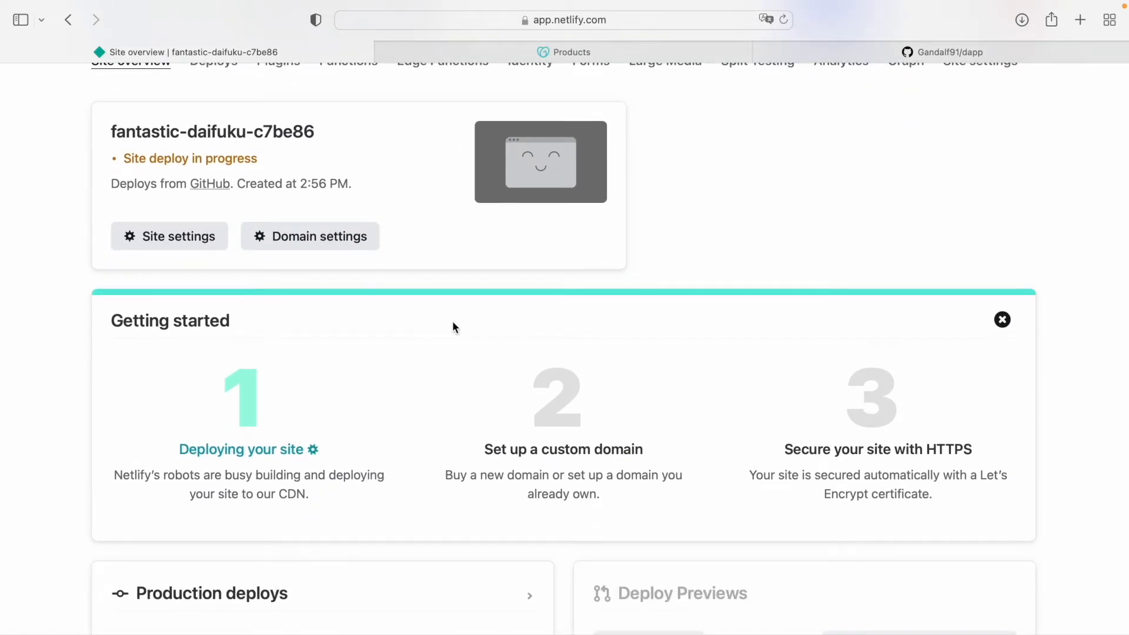
scroll(452, 322, "down", 1)
scroll(453, 323, "up", 5)
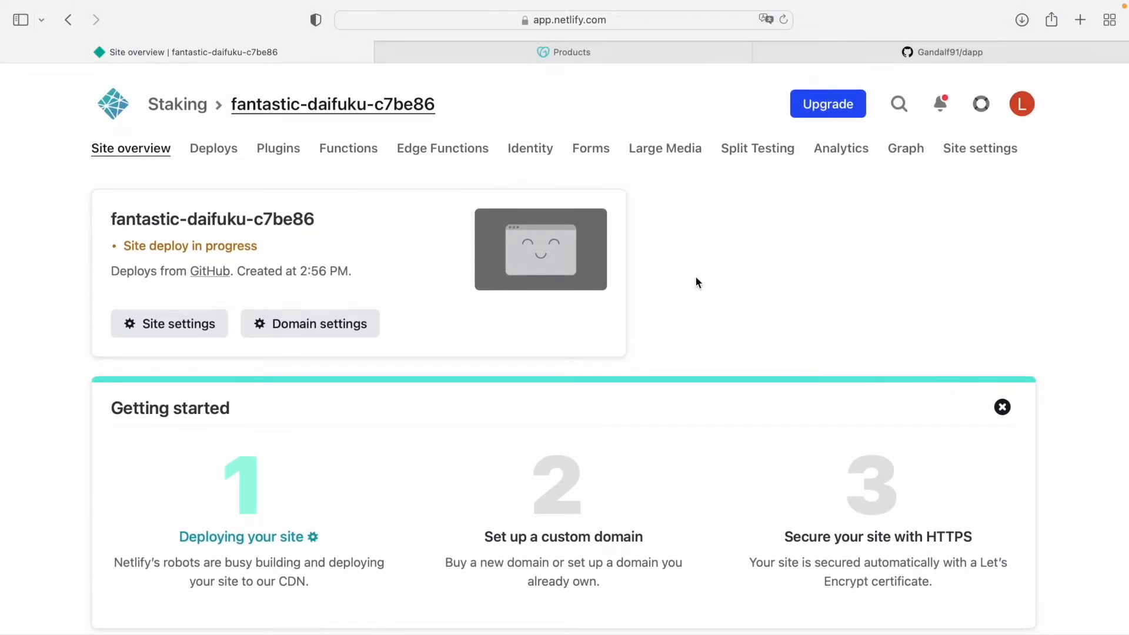
mouse_move(742, 2)
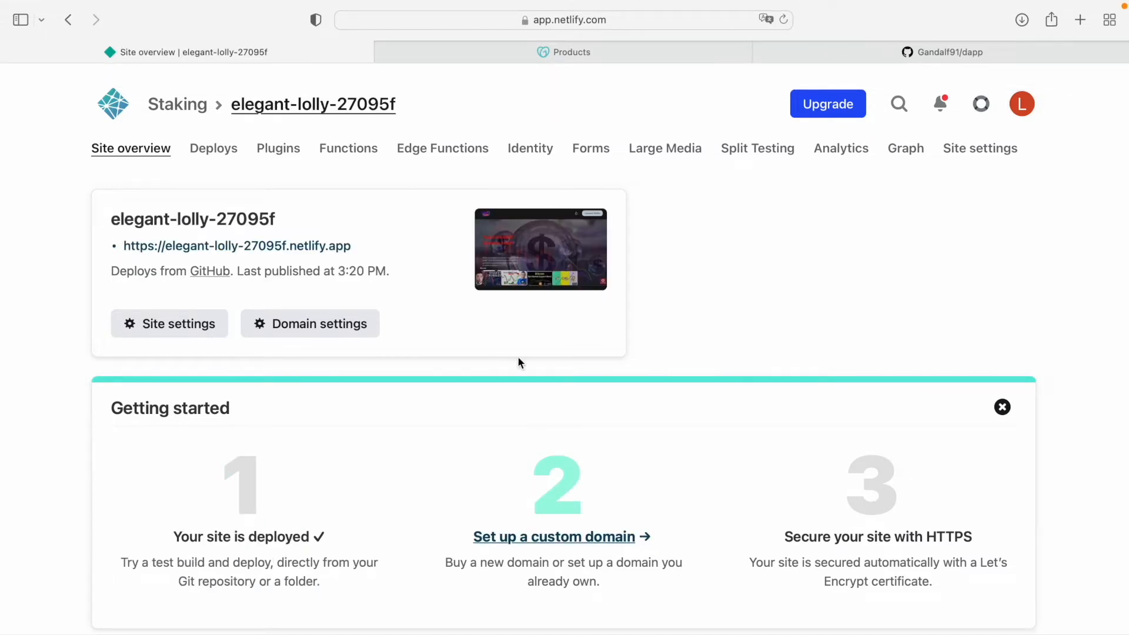
scroll(525, 359, "down", 6)
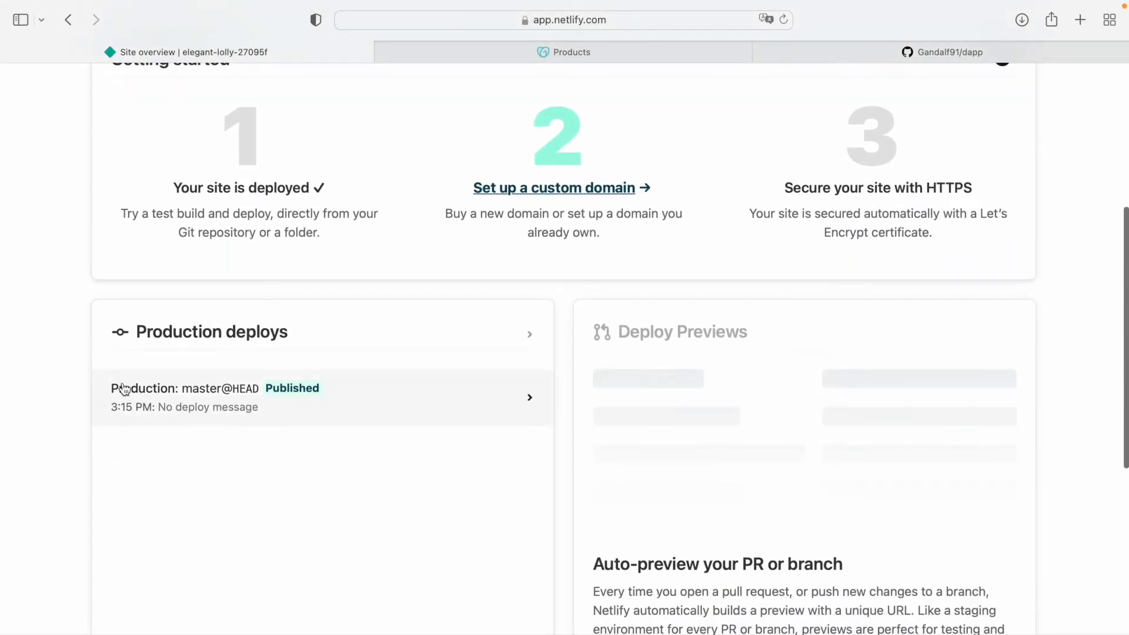
scroll(385, 351, "up", 2)
scroll(385, 351, "up", 5)
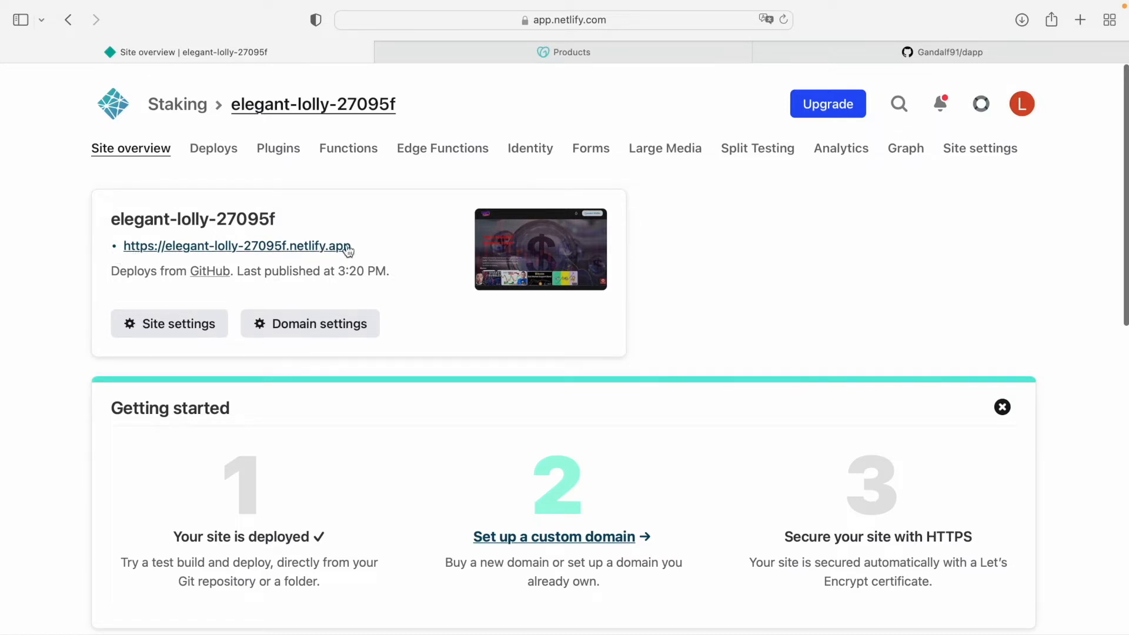
Open the deployed site's netlify.app address in a new tab, look over its home page and return to the site overview
right_click(323, 249)
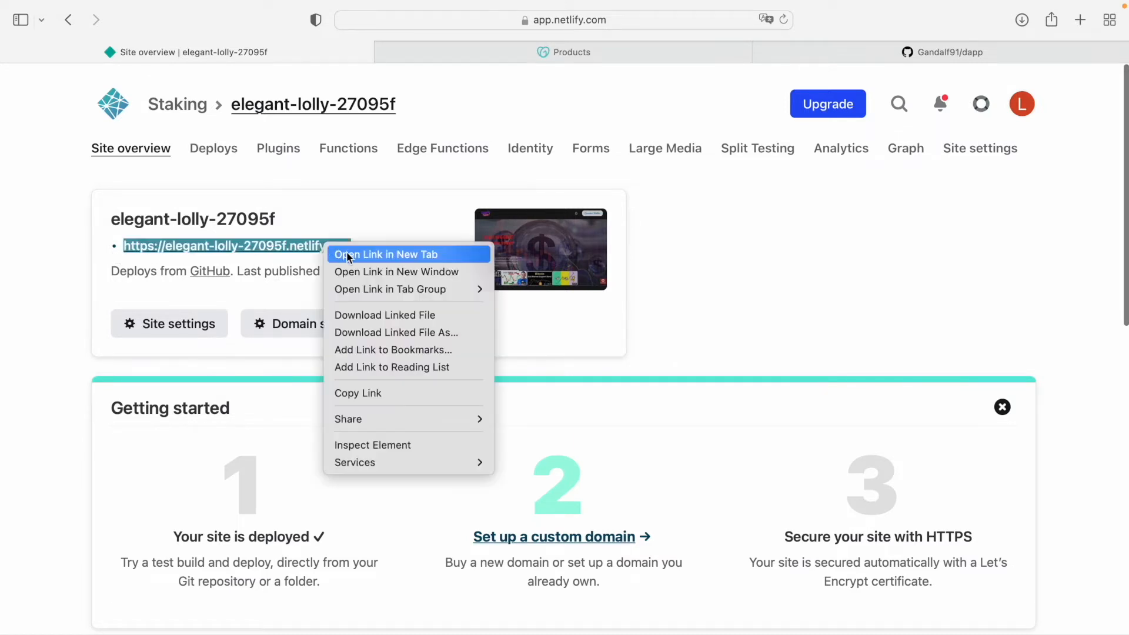
left_click(354, 254)
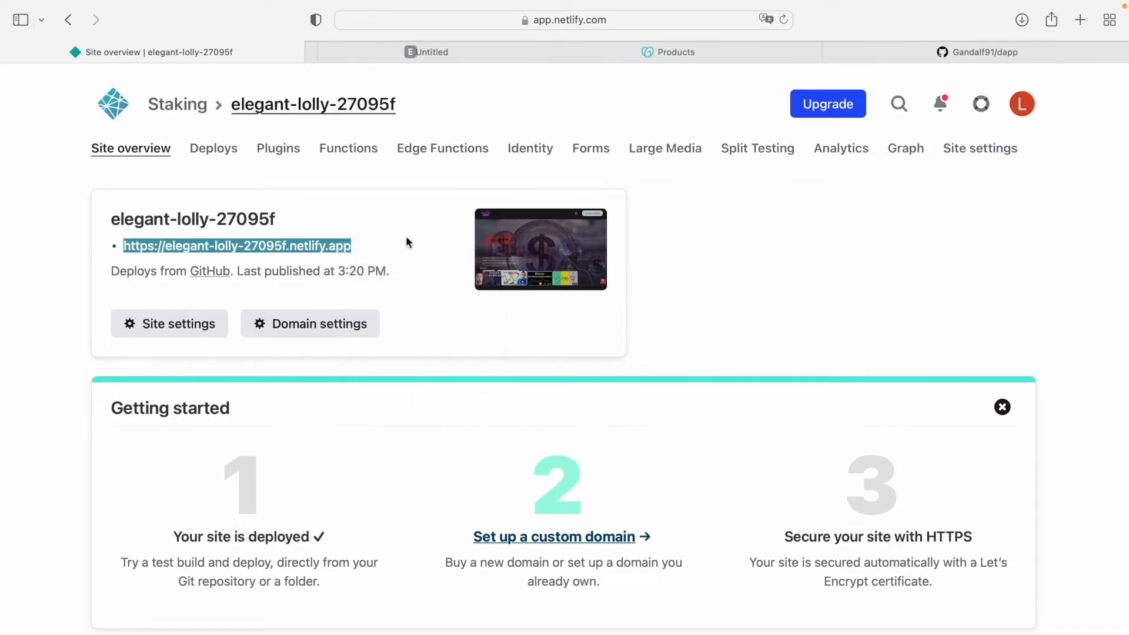
left_click(455, 53)
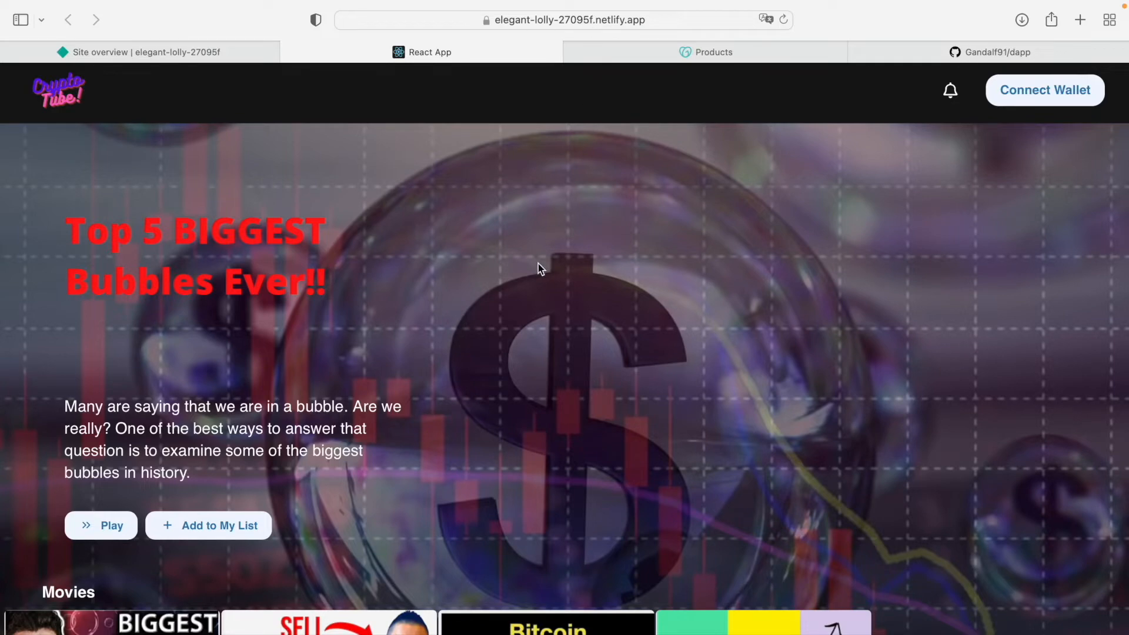
scroll(538, 264, "down", 5)
scroll(496, 255, "up", 5)
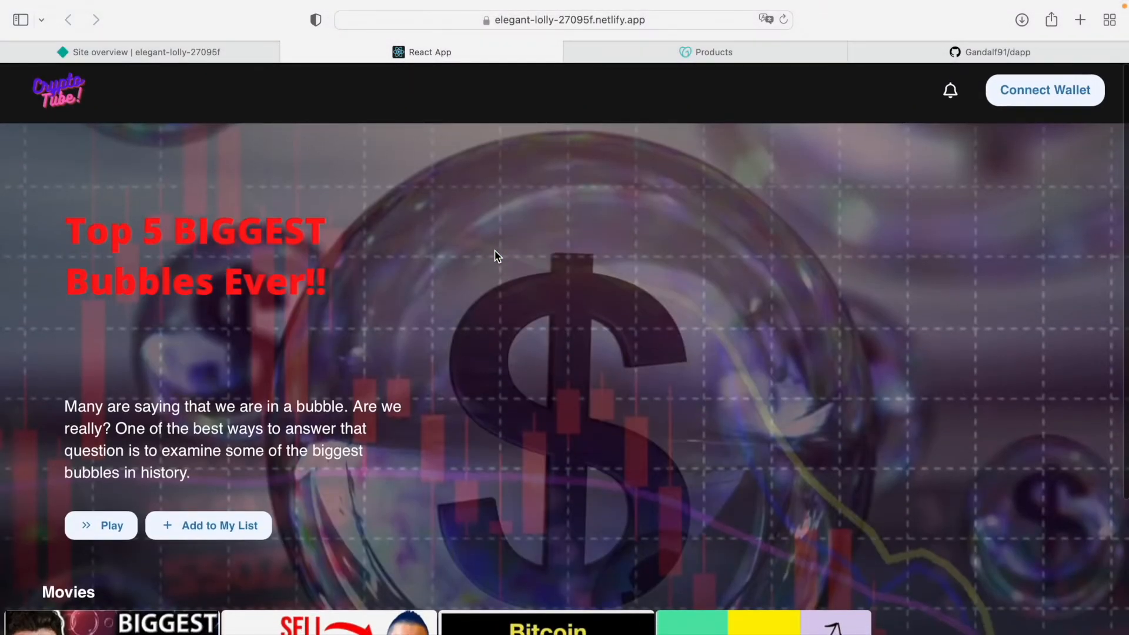
scroll(495, 253, "down", 3)
scroll(494, 252, "up", 3)
left_click(290, 52)
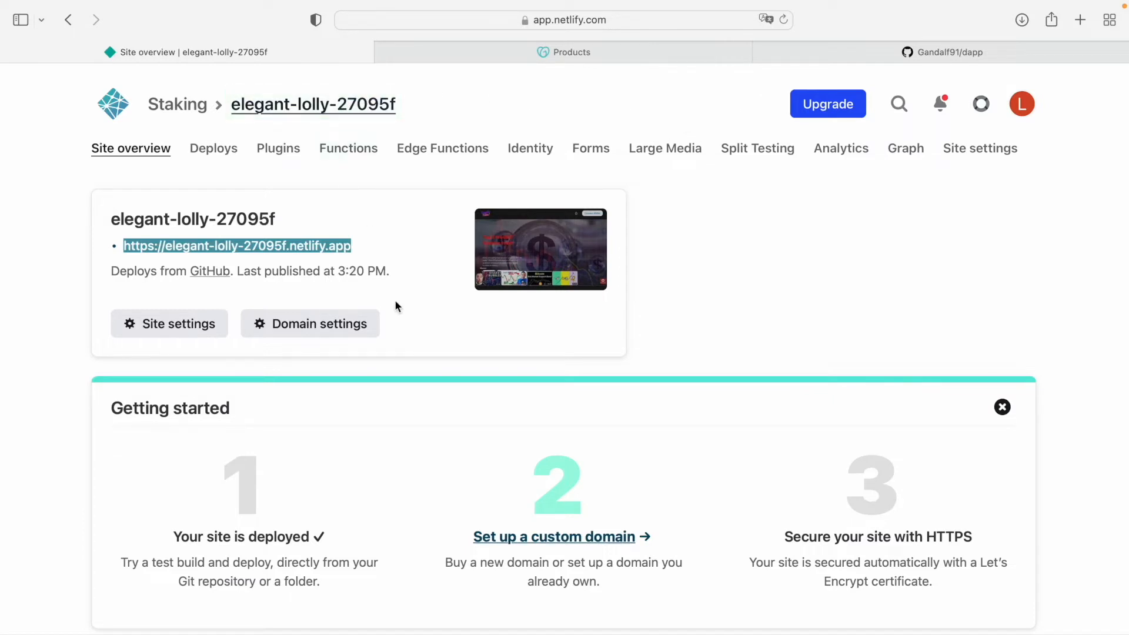
scroll(403, 335, "down", 2)
scroll(435, 319, "down", 2)
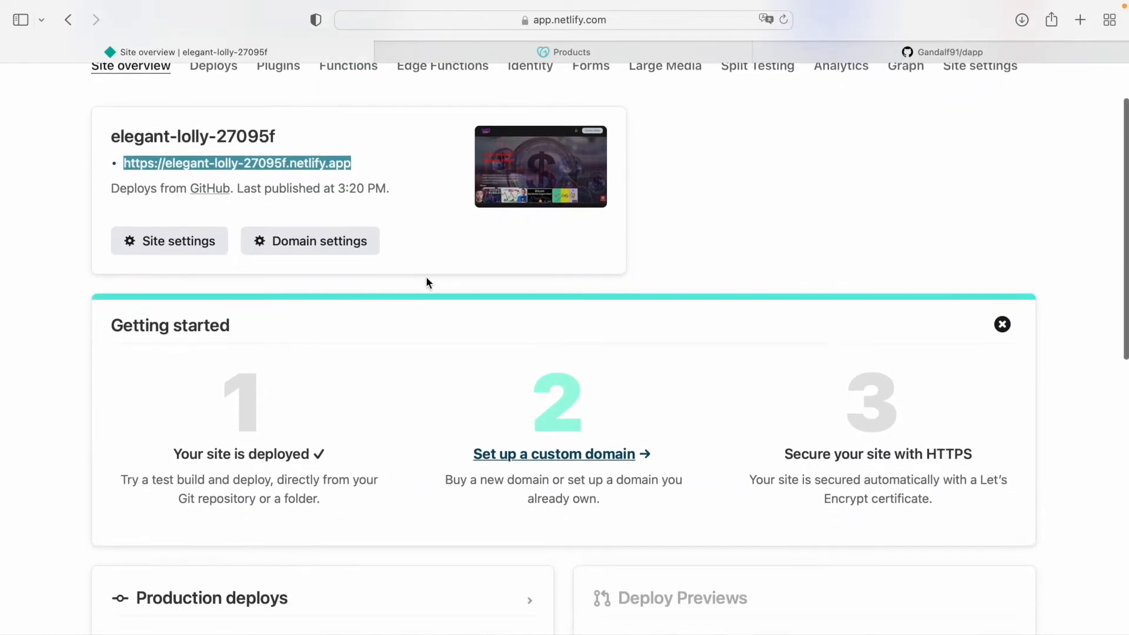
left_click(427, 271)
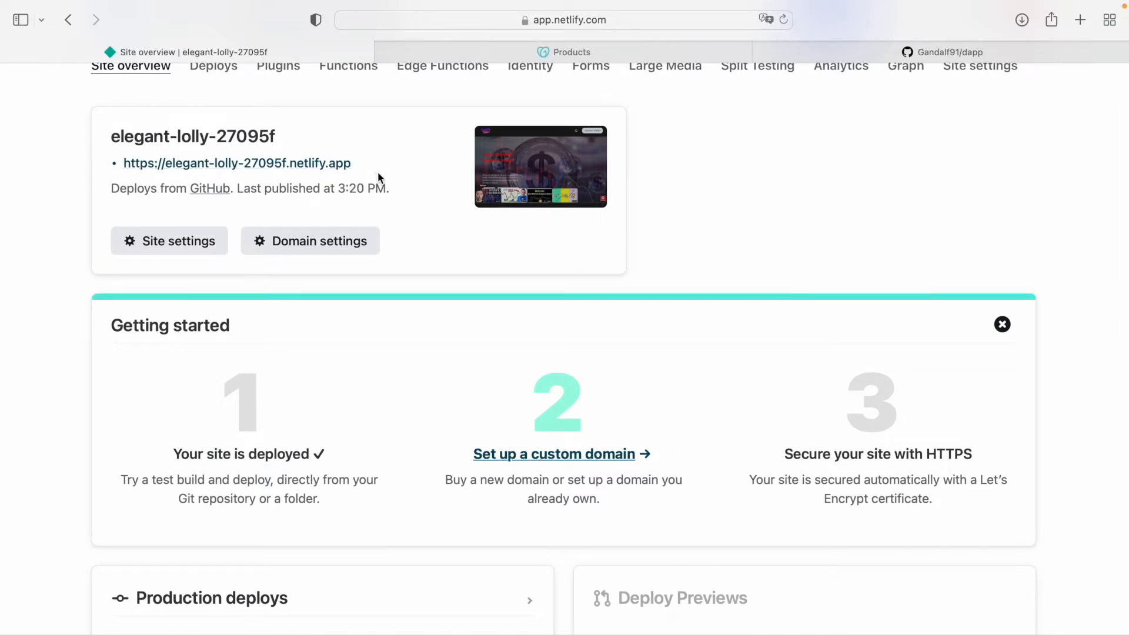
scroll(405, 234, "up", 3)
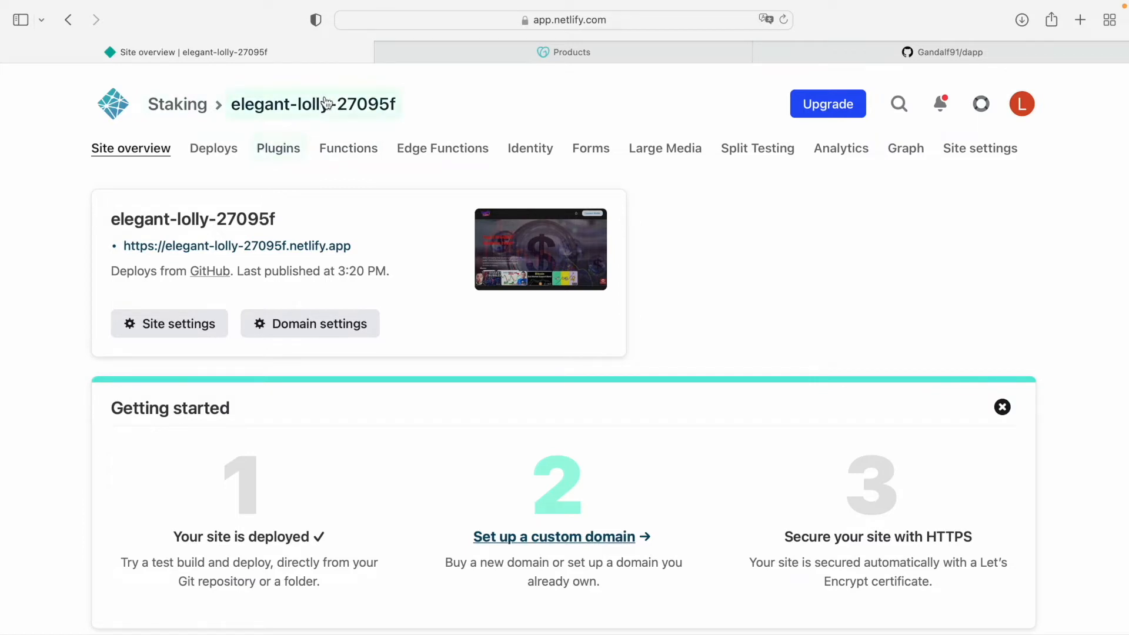
Open the deployed site's domain settings and begin adding a custom domain
left_click(316, 333)
scroll(610, 485, "down", 3)
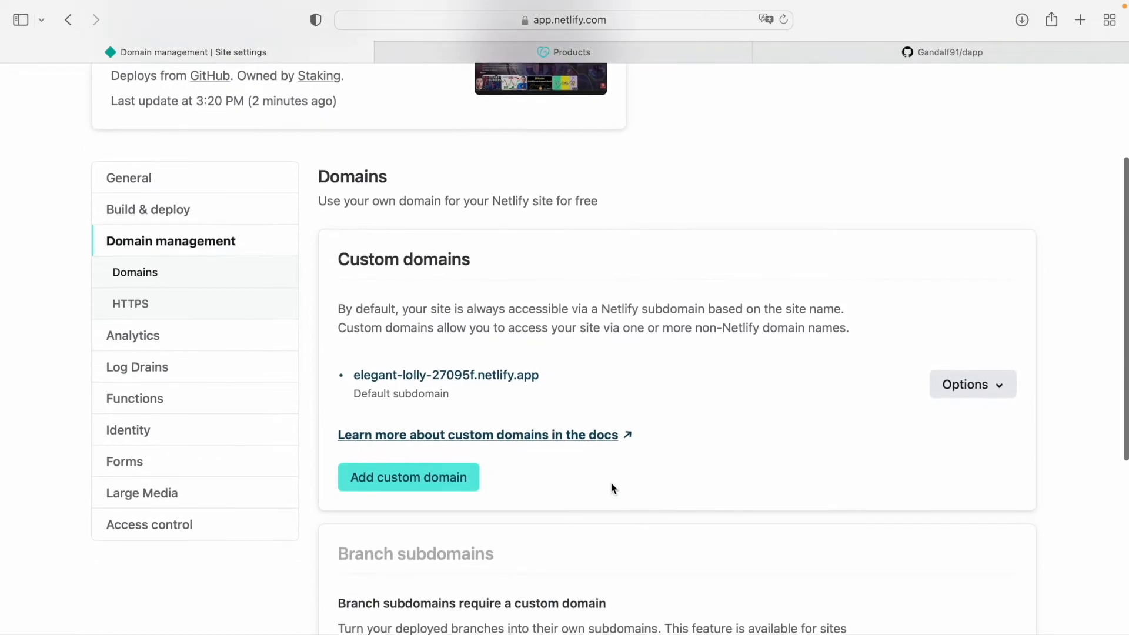
scroll(612, 487, "down", 1)
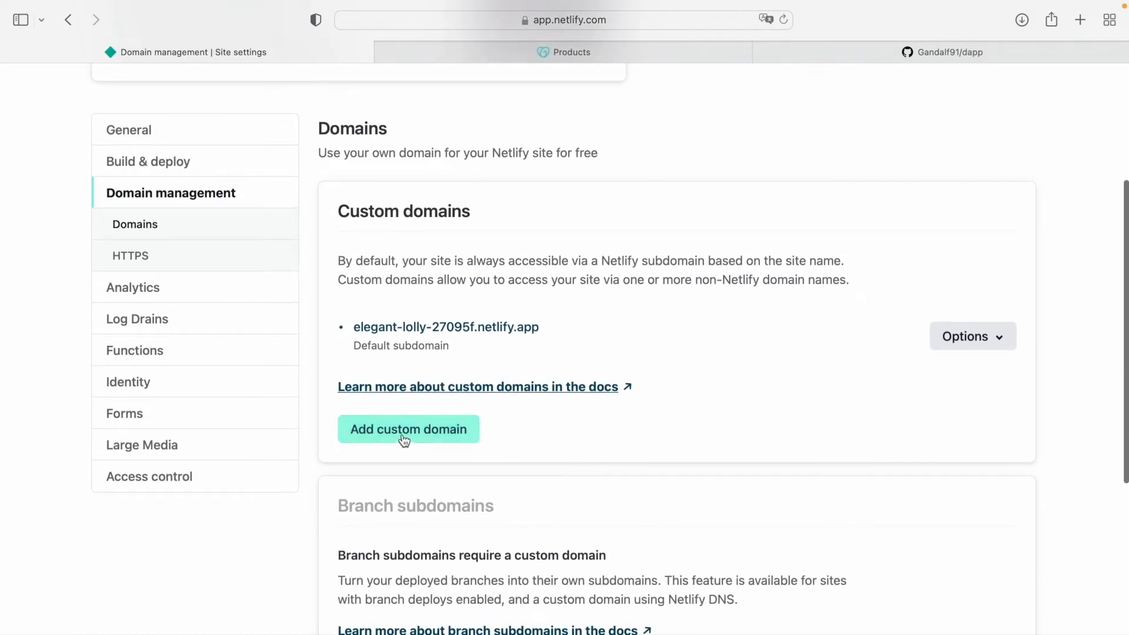
left_click(388, 435)
Enter cryptotube.live as the custom domain and verify it
left_click(378, 413)
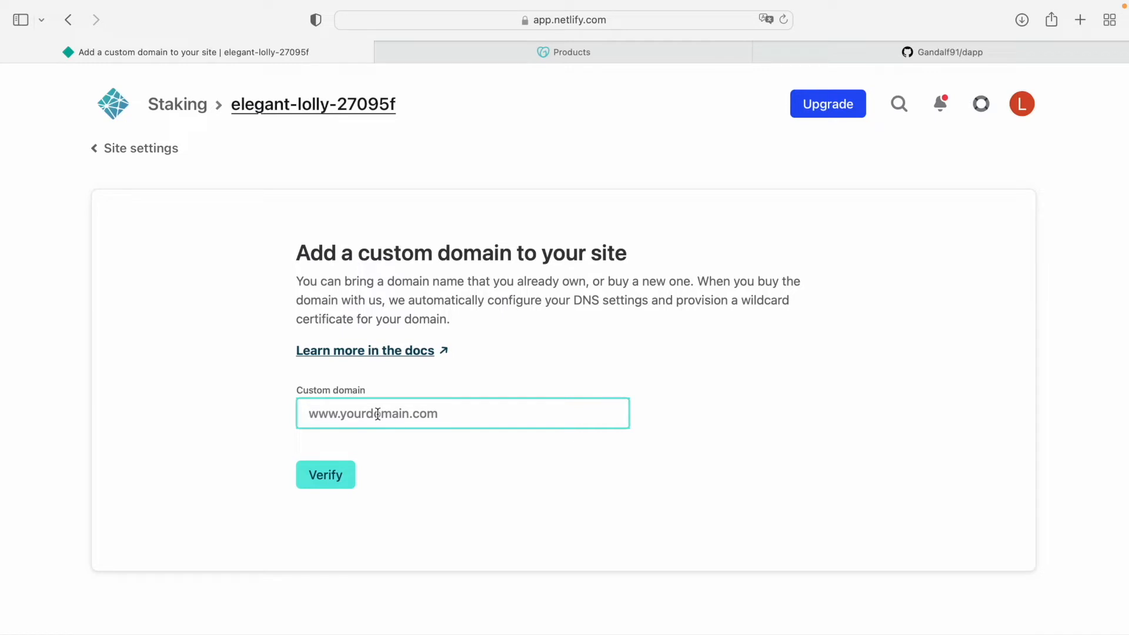
type("cryptu")
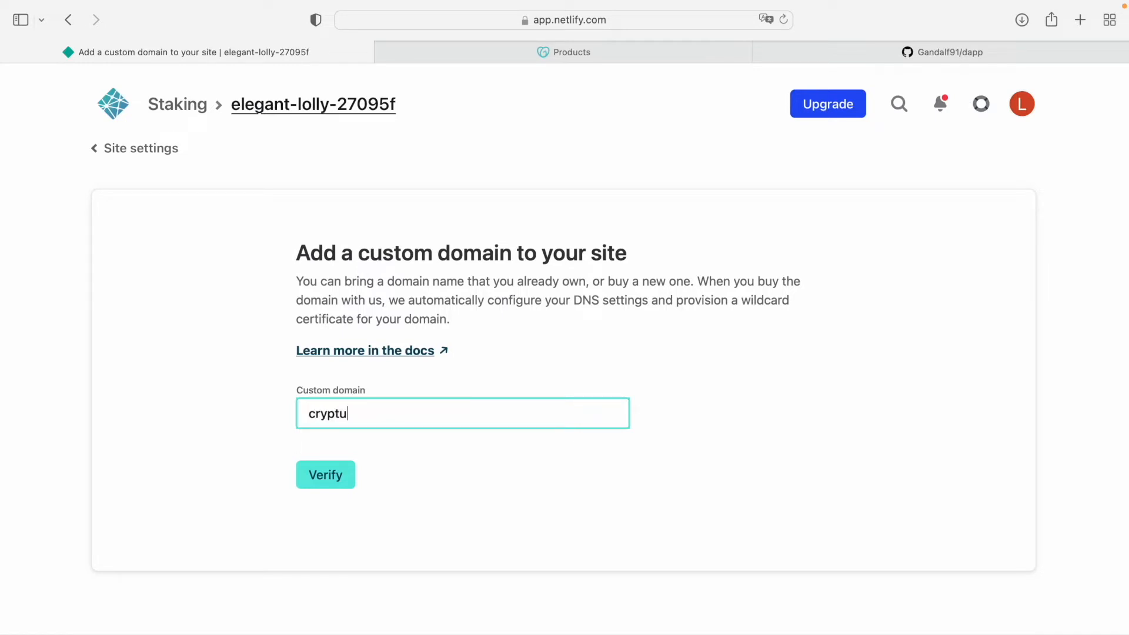
key("BackSpace")
type("otube.live")
left_click(312, 473)
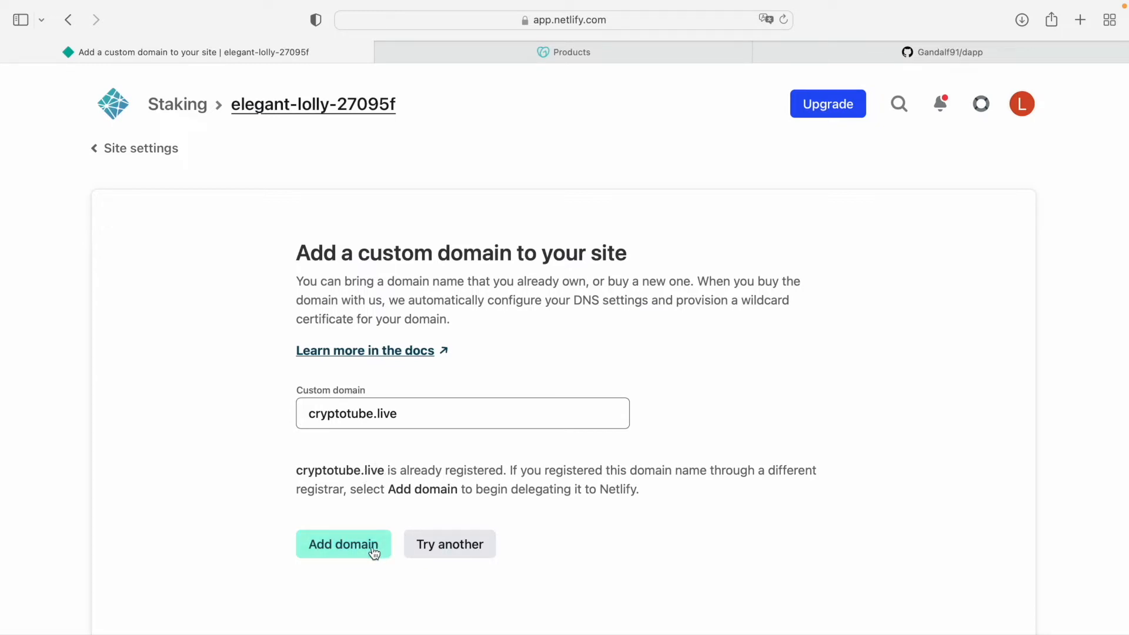
Add the verified cryptotube.live domain to the site and review the resulting custom domains and HTTPS settings
left_click(336, 546)
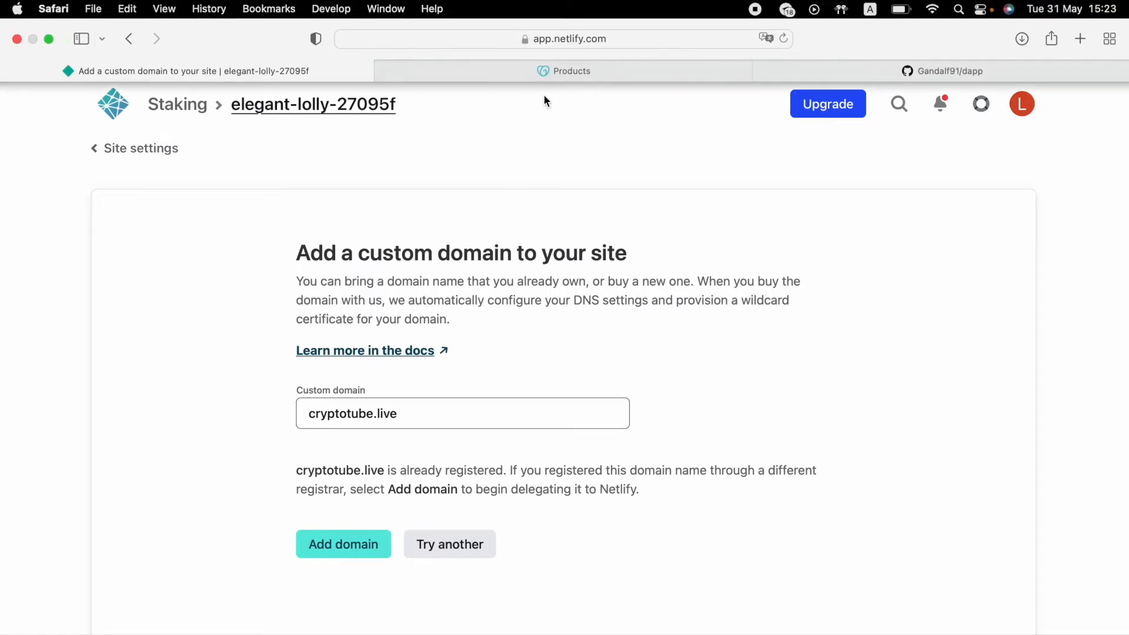
mouse_move(522, 71)
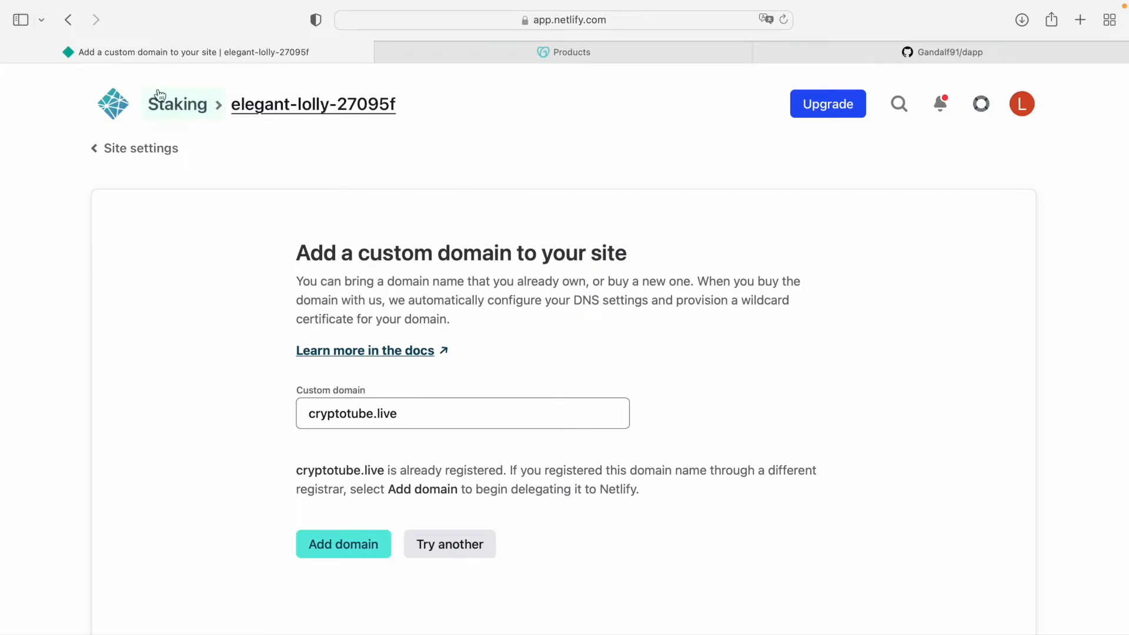
left_click(350, 545)
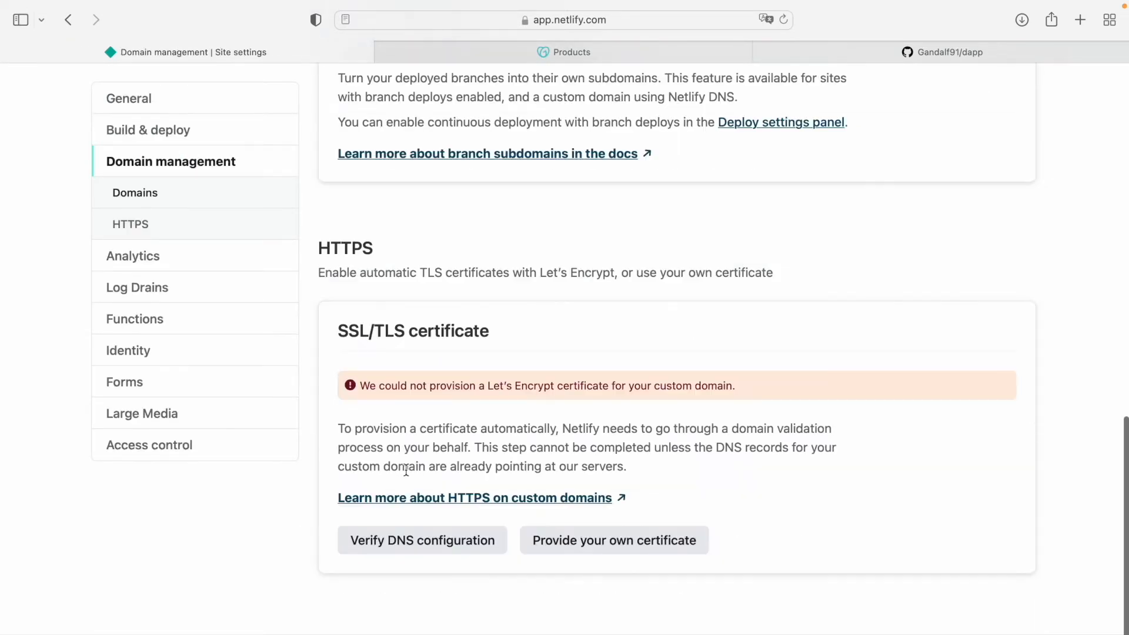
scroll(751, 406, "up", 10)
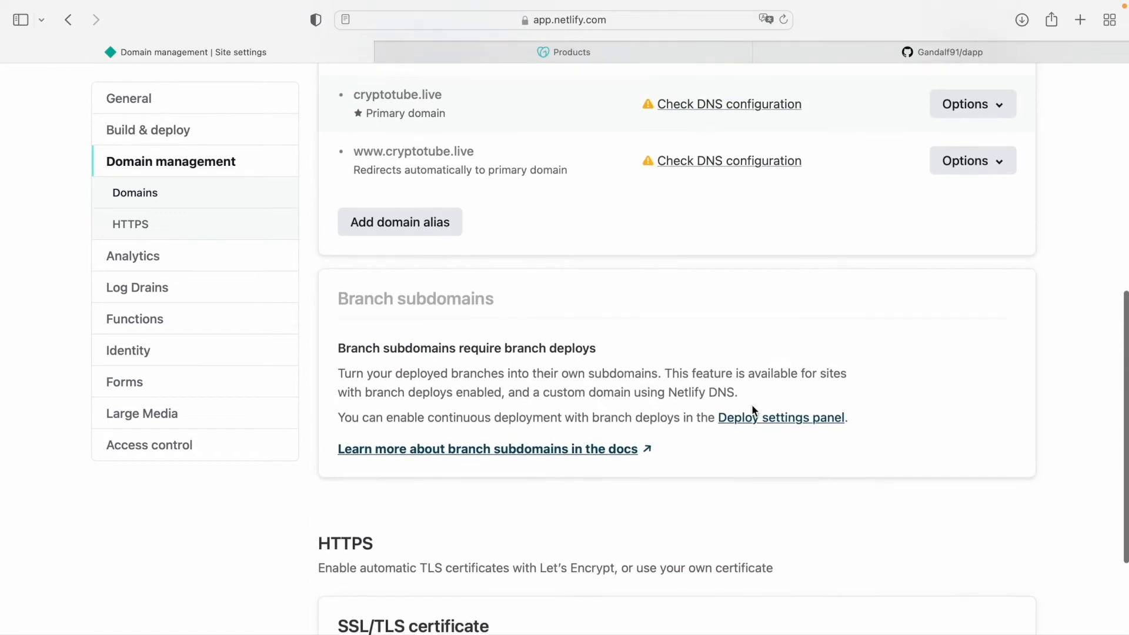
scroll(753, 410, "up", 5)
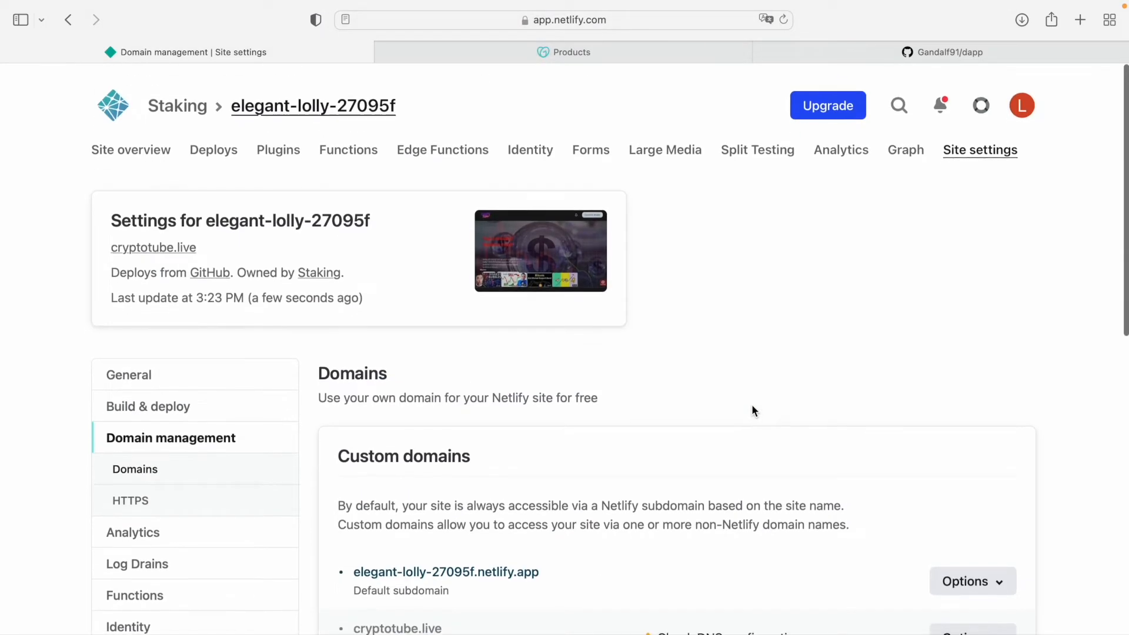
scroll(751, 405, "down", 1)
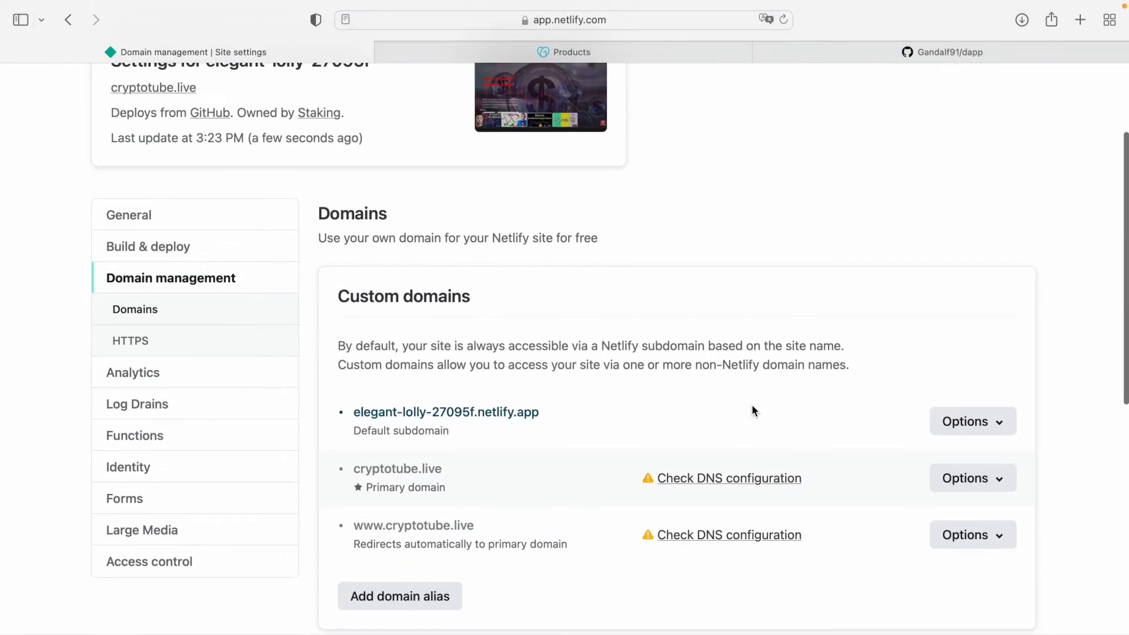
scroll(751, 406, "up", 4)
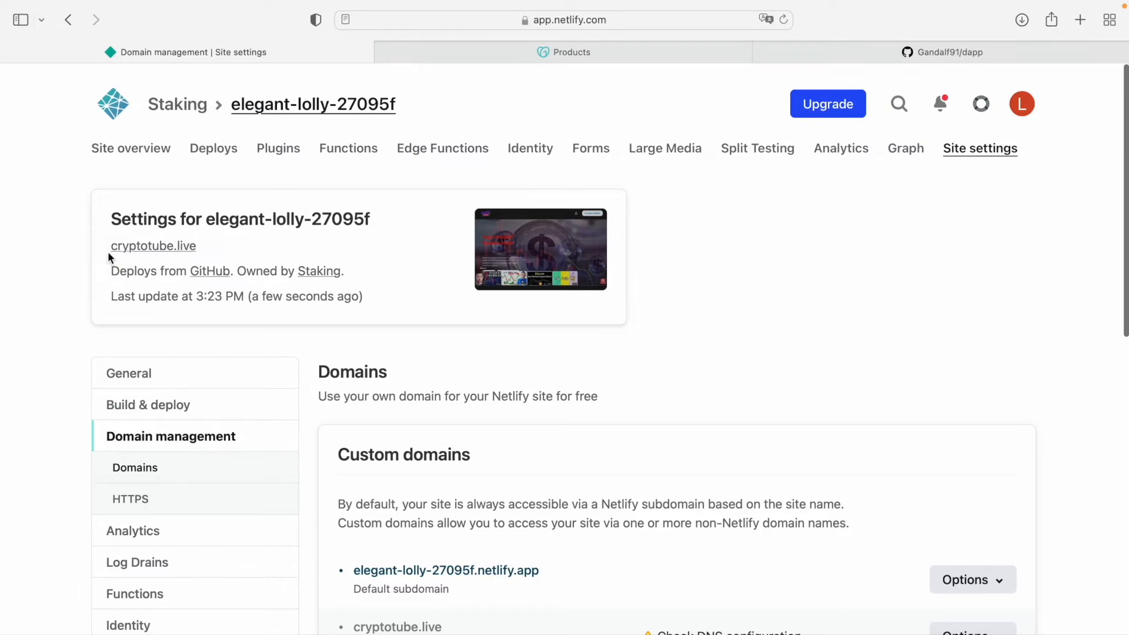
scroll(108, 252, "down", 15)
scroll(377, 249, "up", 15)
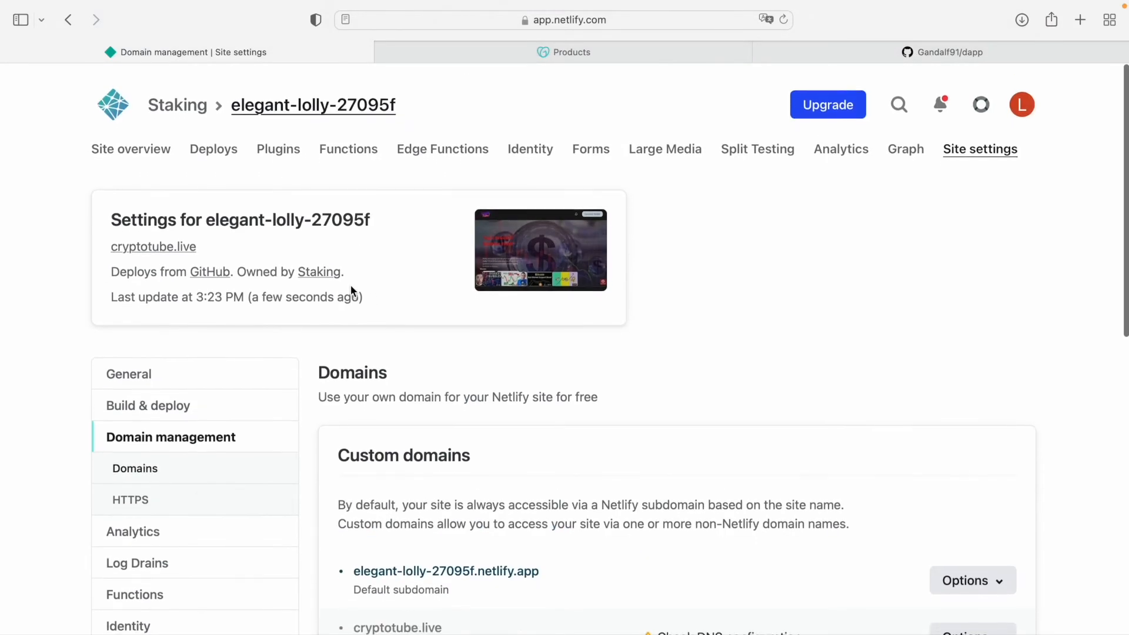
Open the site's cryptotube.live link in a new tab to check the page it serves, and return to domain management
right_click(184, 249)
left_click(199, 255)
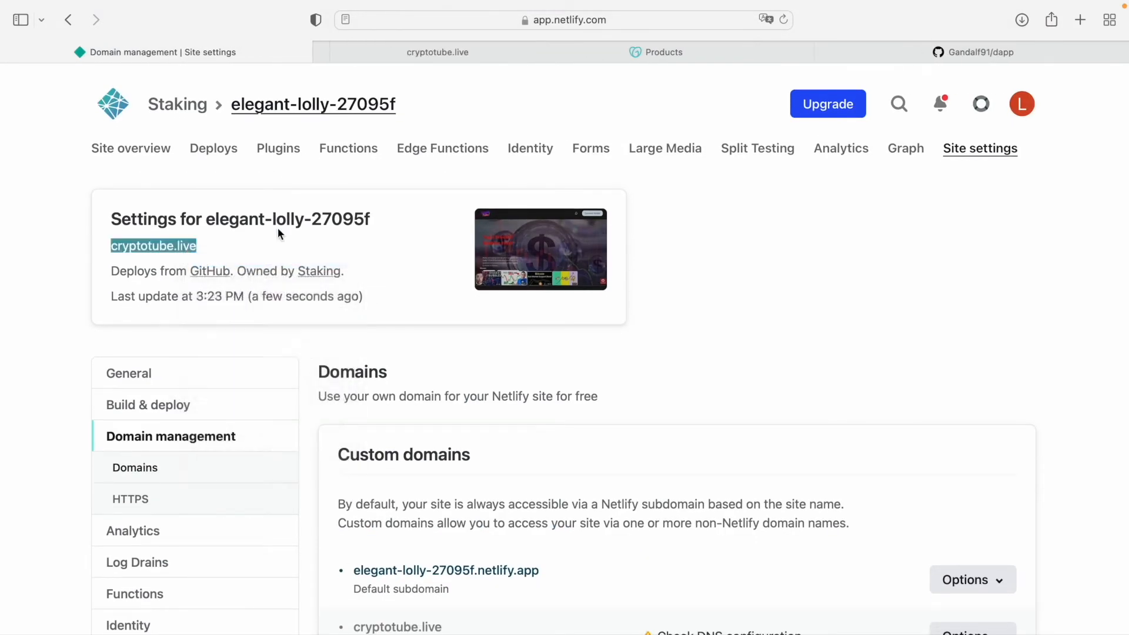
left_click(434, 50)
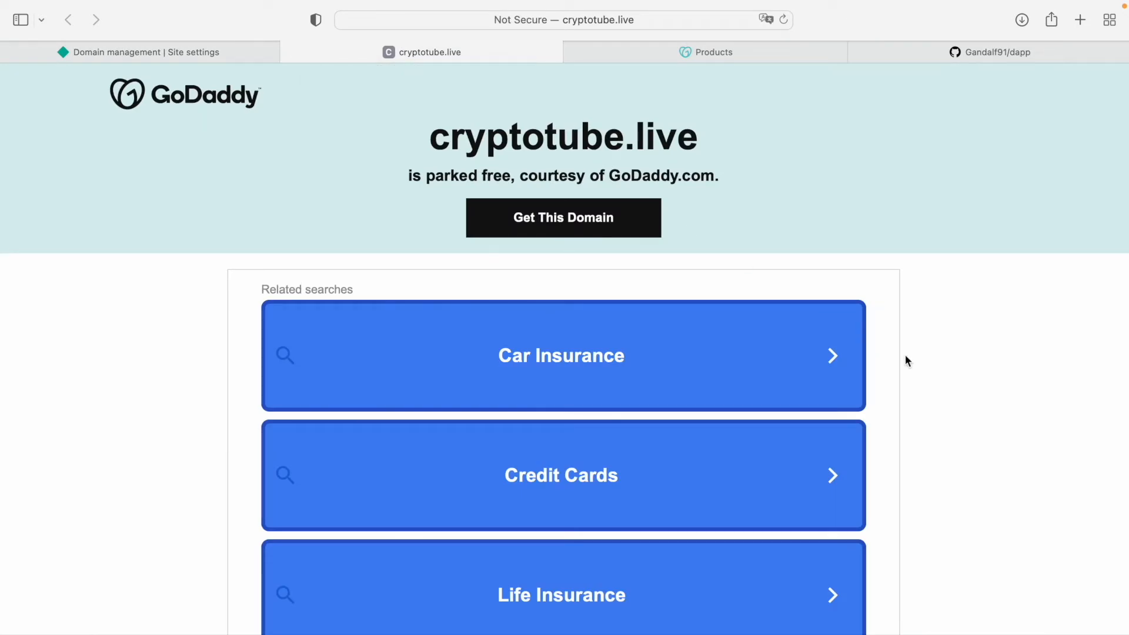
left_click(289, 52)
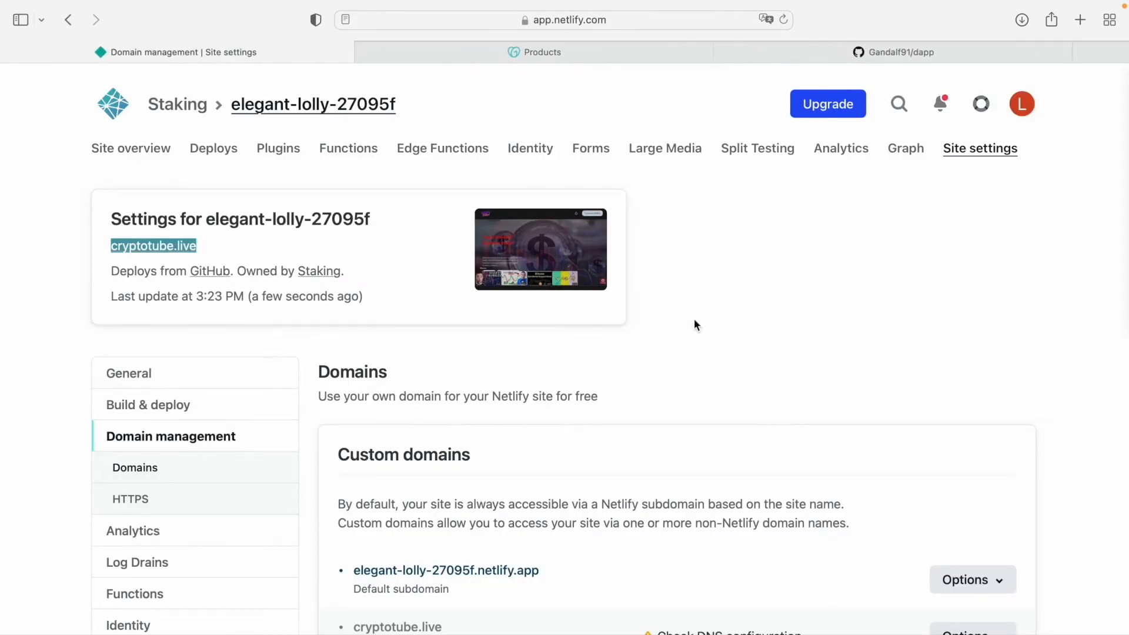
left_click(956, 383)
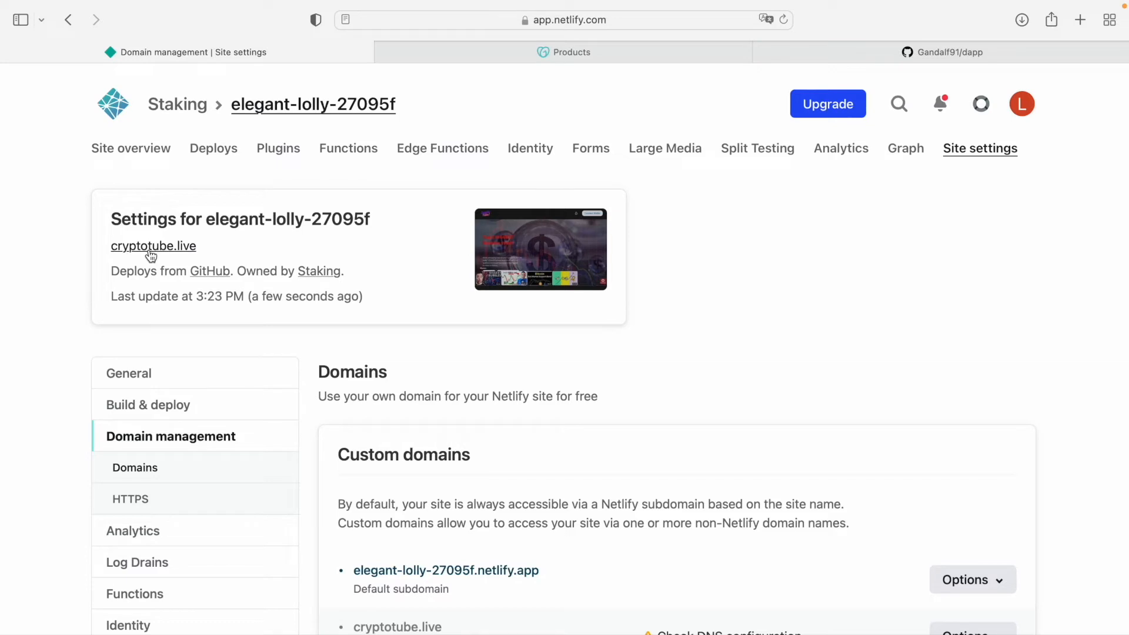
Glance at the GoDaddy products page and return to the Netlify domain management settings
left_click(491, 60)
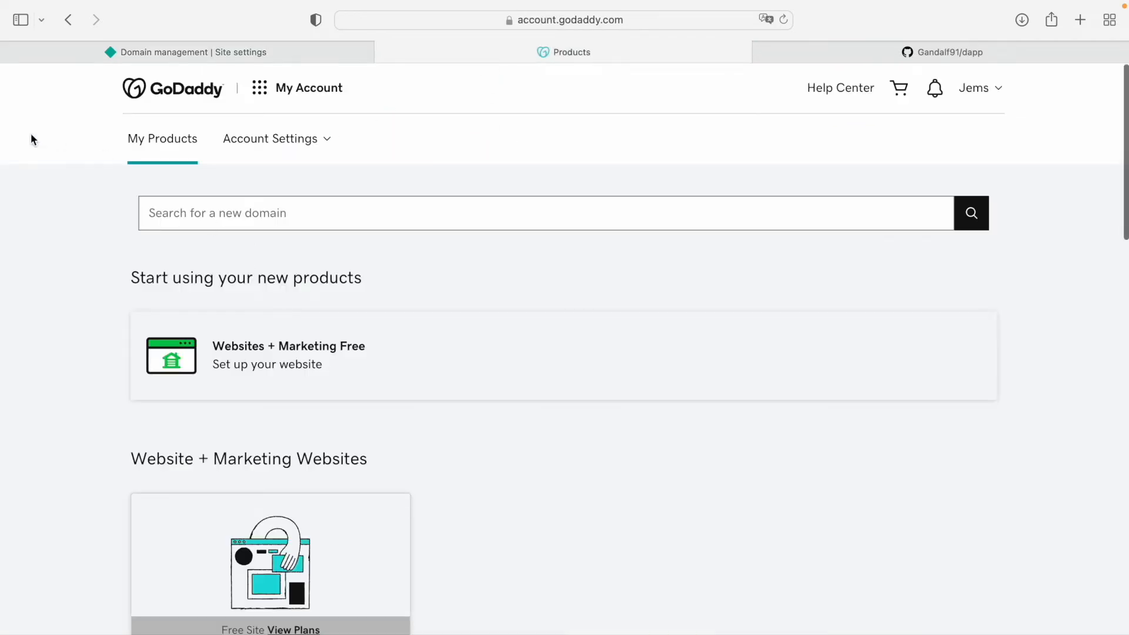
left_click(157, 51)
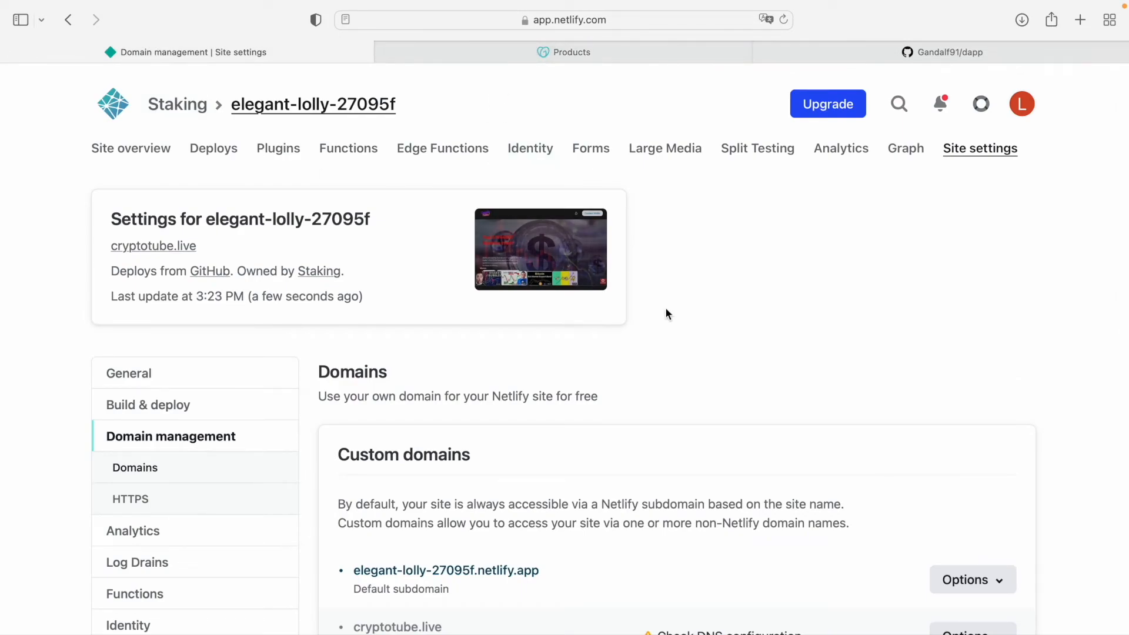
scroll(749, 322, "down", 1)
scroll(748, 323, "up", 1)
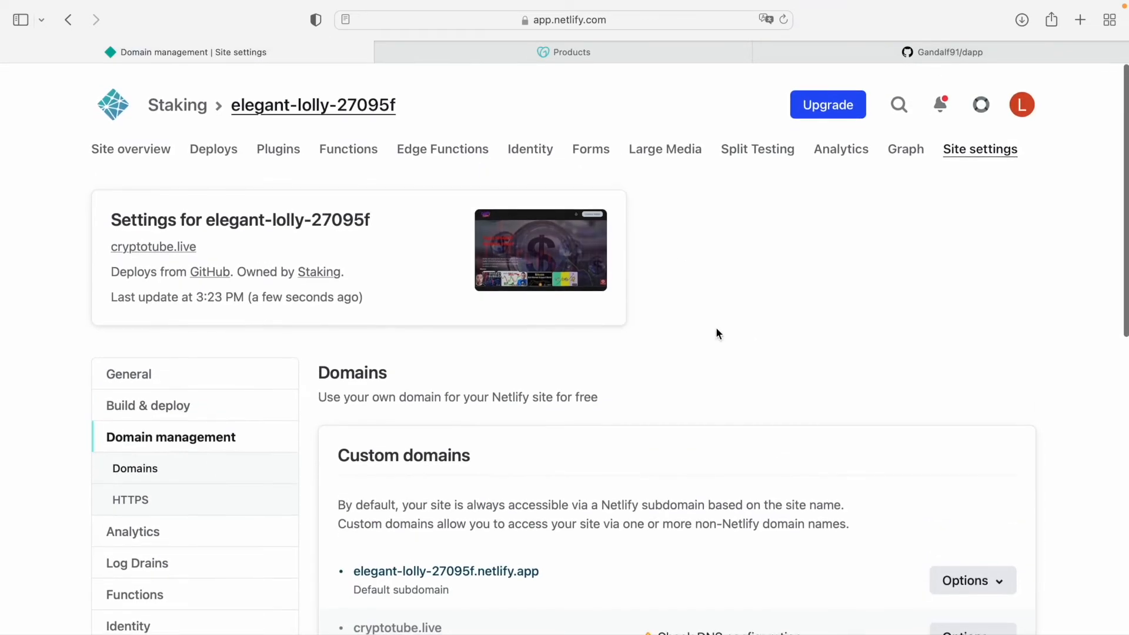
Start adding a domain from the Staking team's domains and verify cryptotube.live for Netlify DNS
left_click(173, 110)
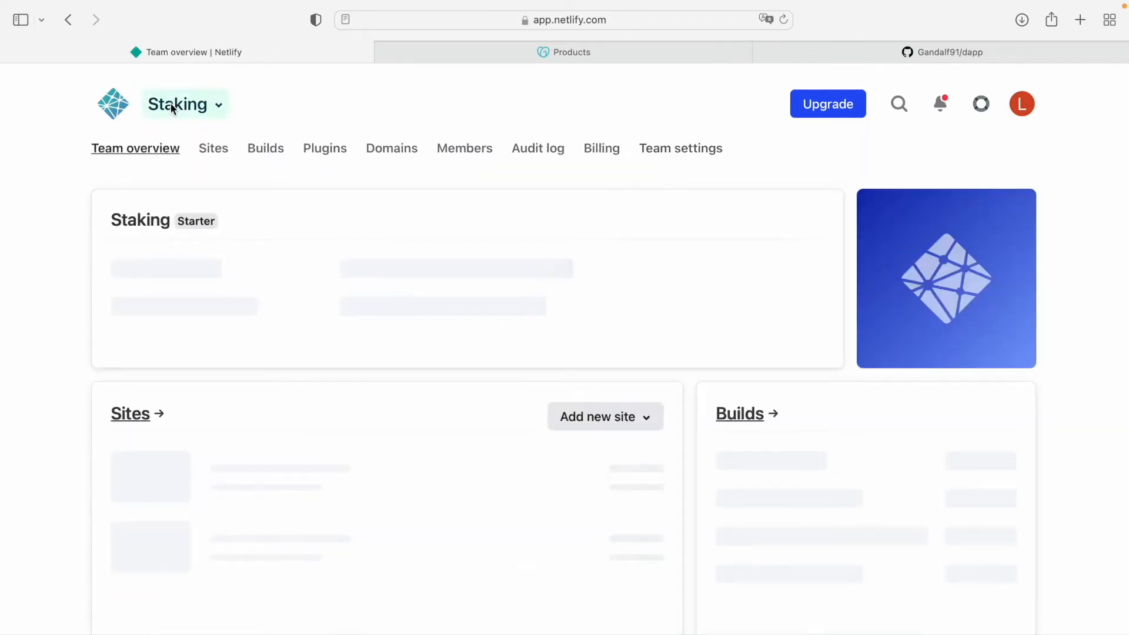
left_click(391, 148)
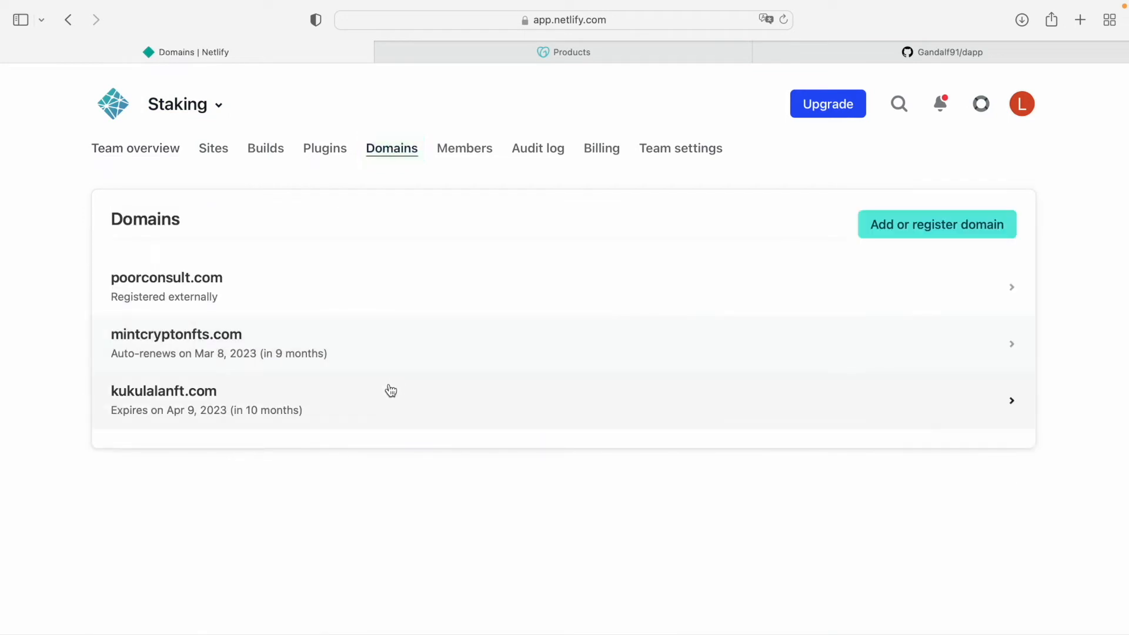
left_click(913, 233)
scroll(352, 403, "down", 2)
left_click(352, 404)
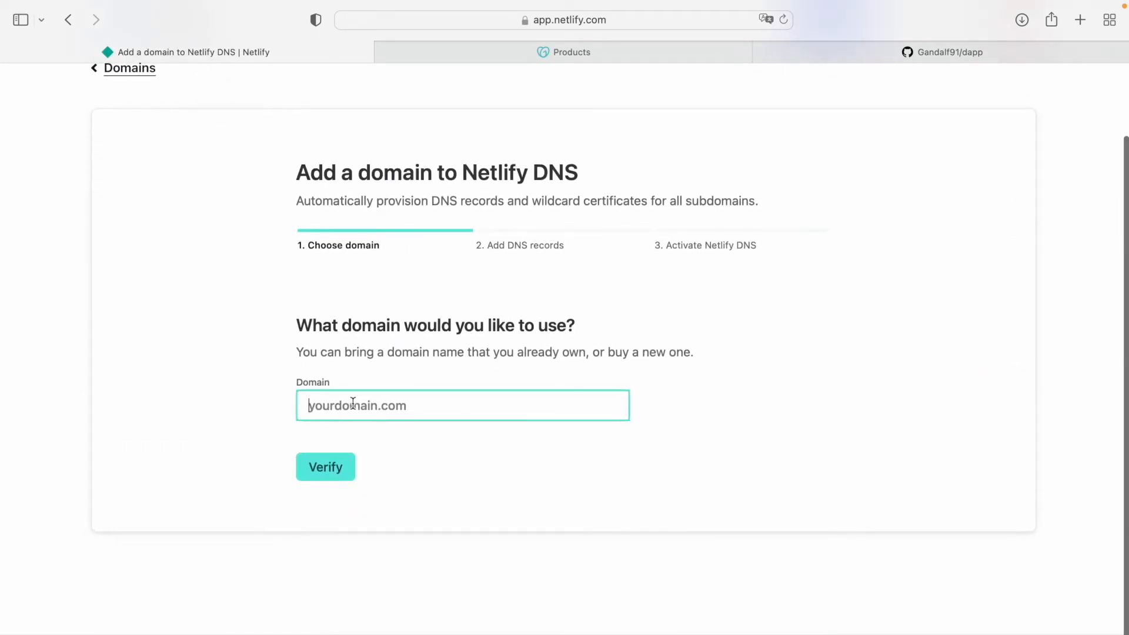
type("cryp")
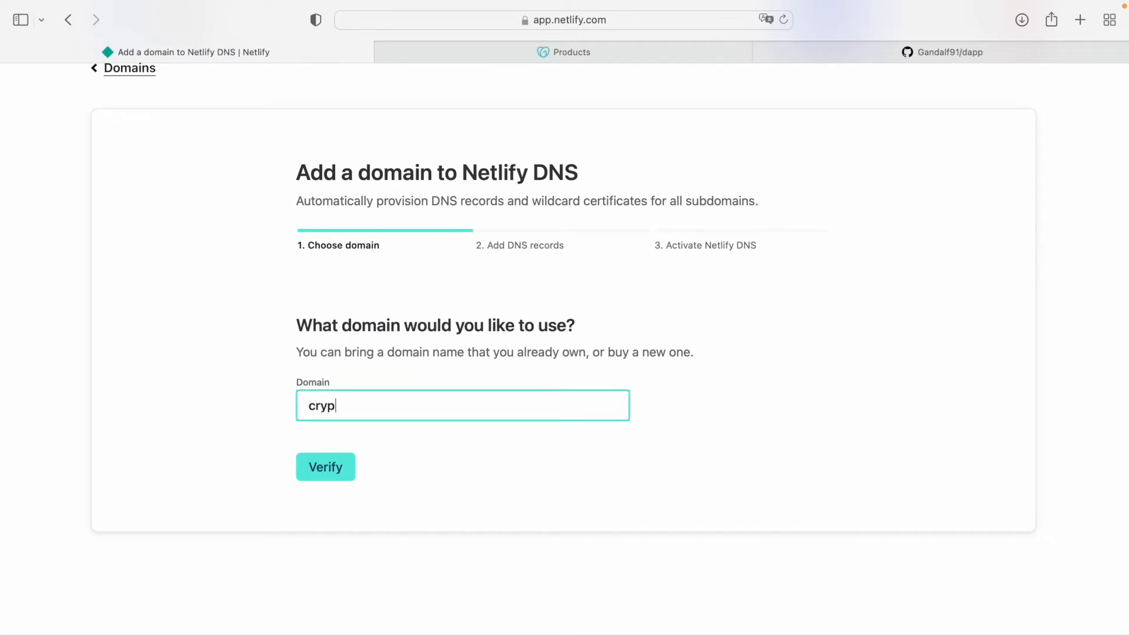
type("totube.live")
left_click(324, 467)
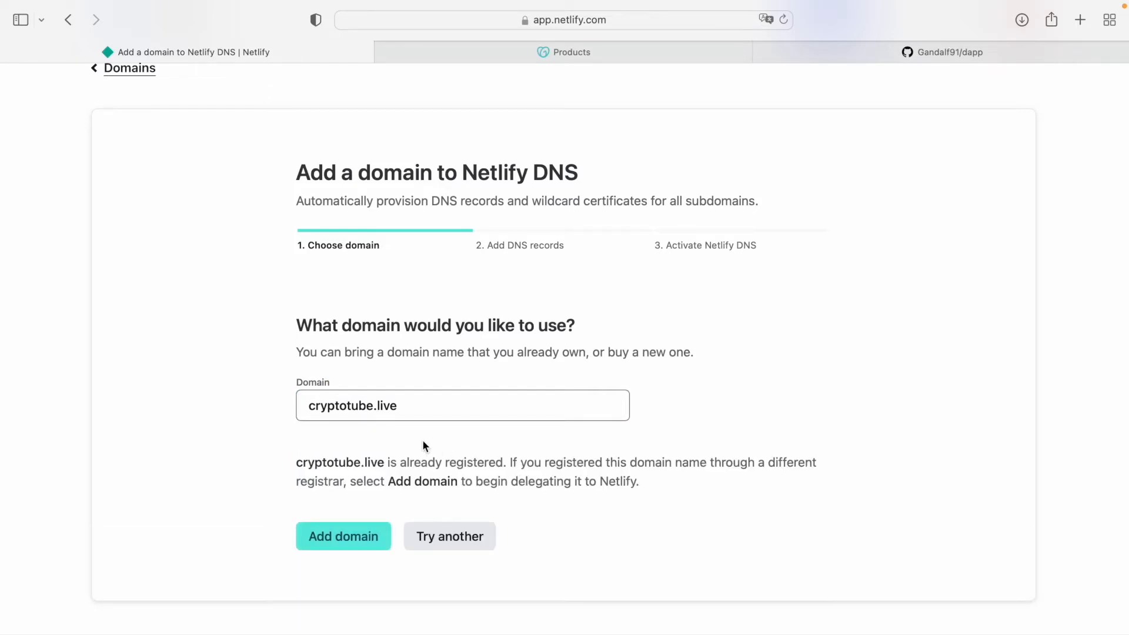
Add cryptotube.live to Netlify DNS and continue past the optional DNS records without adding any
scroll(447, 455, "down", 2)
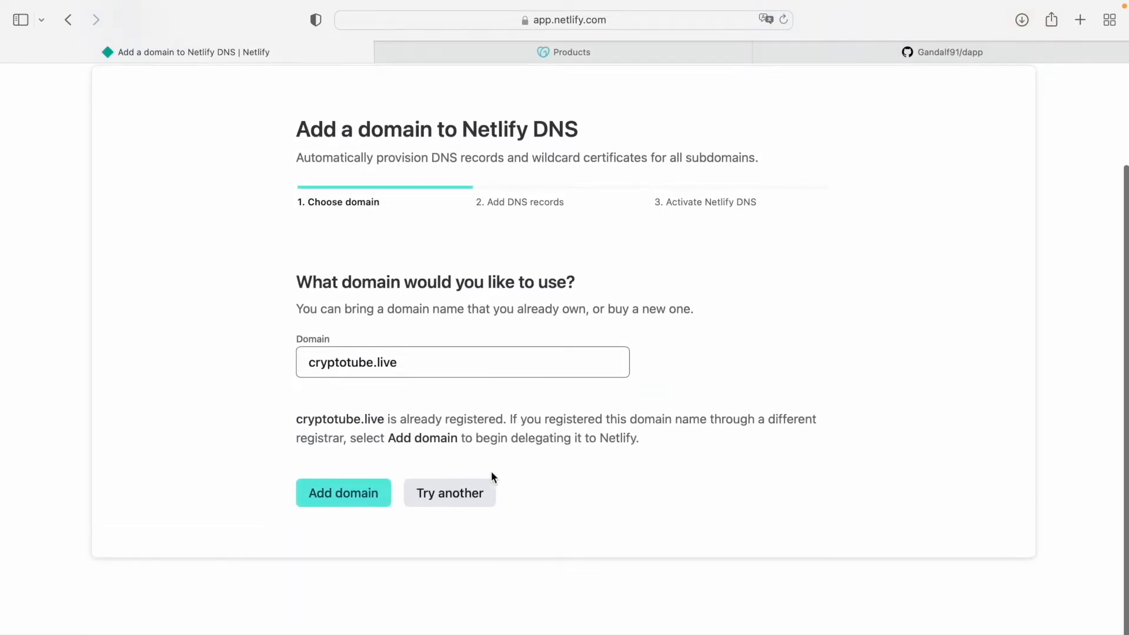
left_click(366, 493)
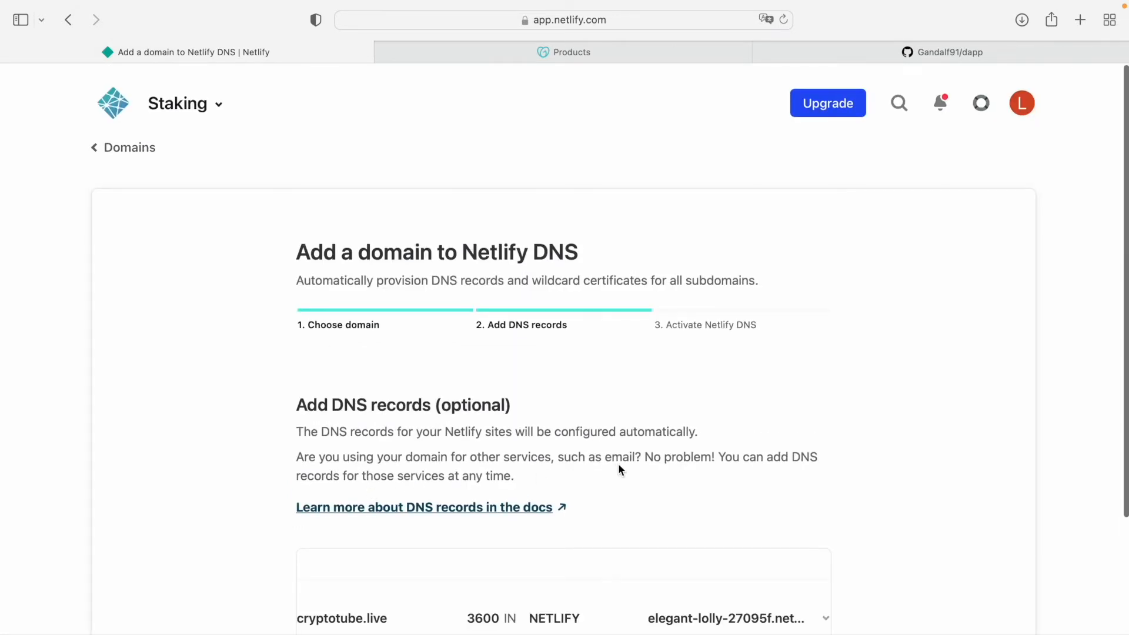
scroll(619, 465, "down", 4)
scroll(620, 470, "up", 2)
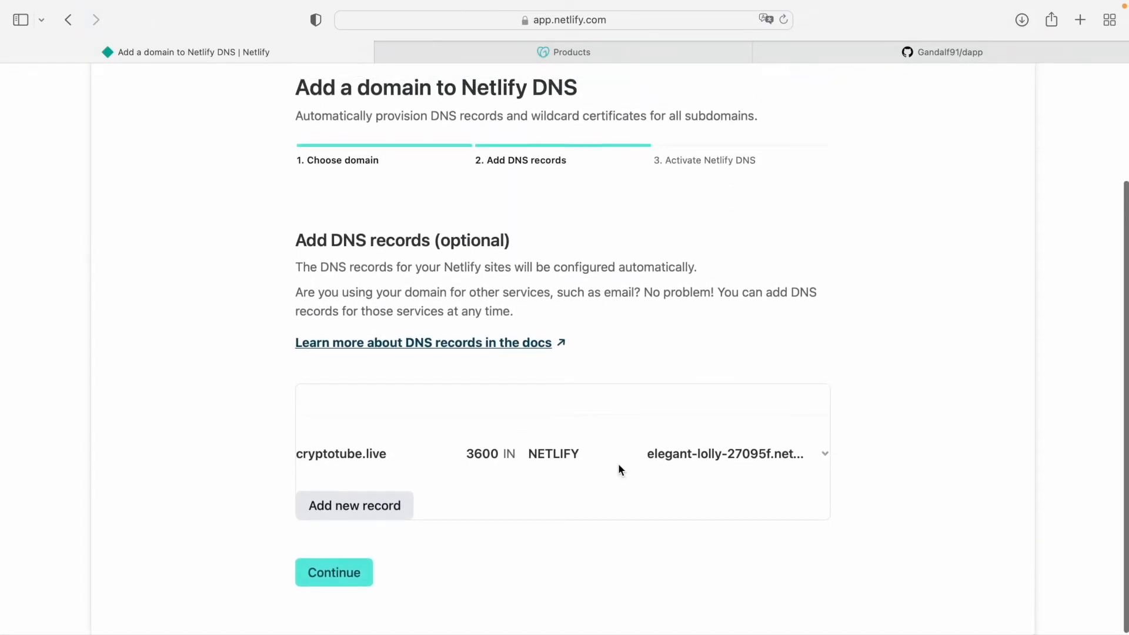
scroll(618, 464, "down", 1)
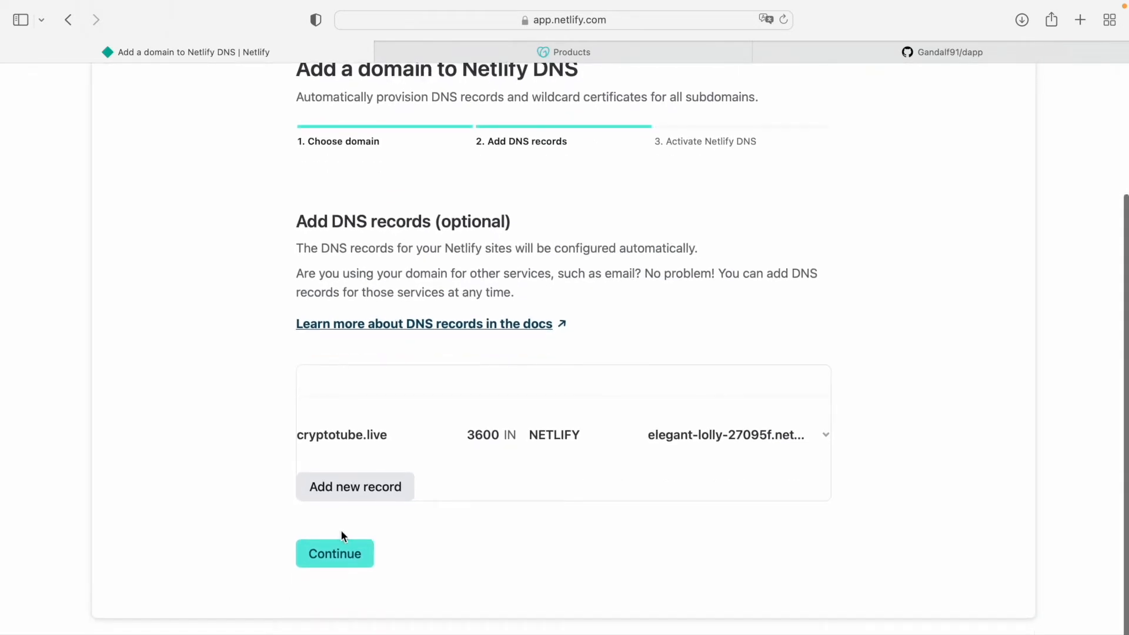
left_click(340, 552)
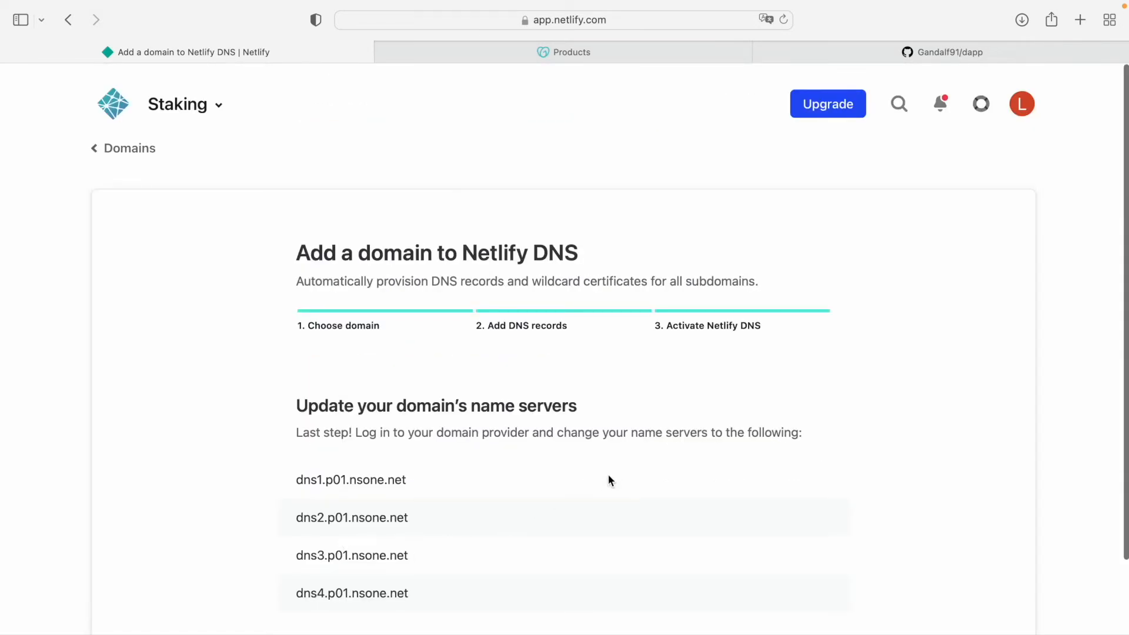
Review the four Netlify name servers required for the domain, dns1.p01.nsone.net through dns4.p01.nsone.net
scroll(609, 479, "down", 2)
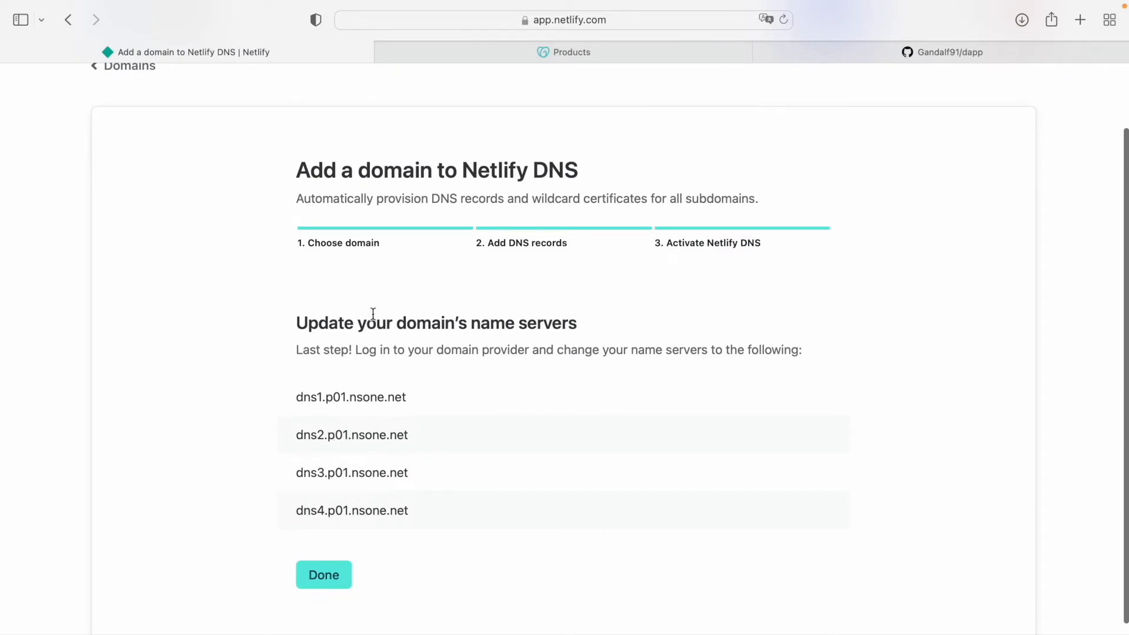
scroll(372, 318, "down", 1)
left_click_drag(297, 394, 389, 431)
left_click_drag(348, 470, 358, 507)
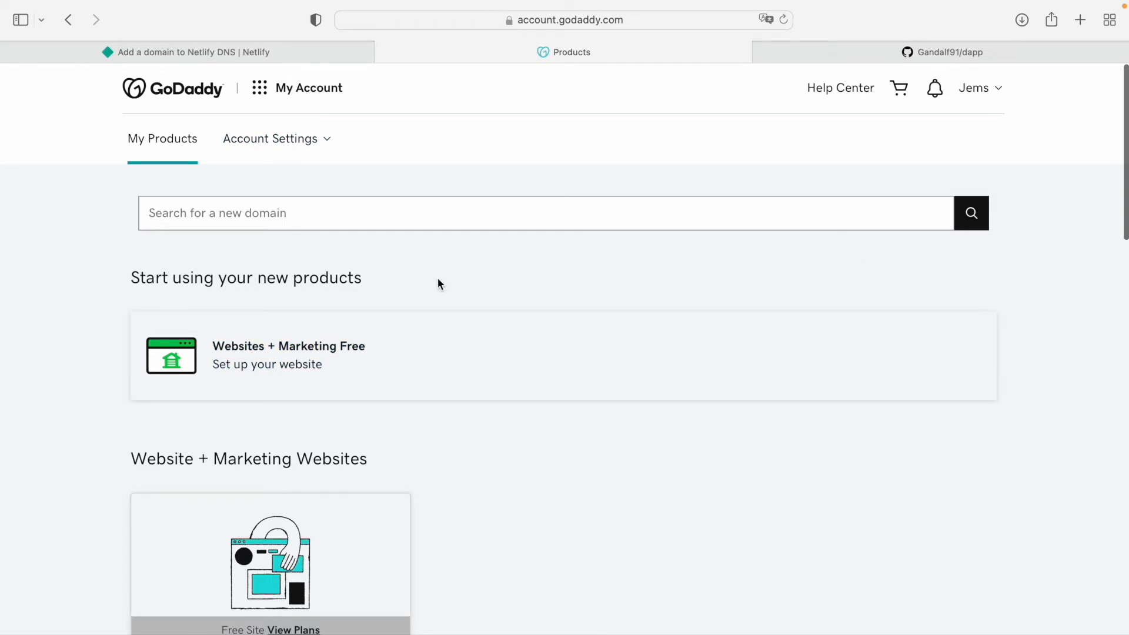
Switch to GoDaddy, open the Domain Manager and find cryptotube.live among the owned domains
left_click(298, 95)
left_click(227, 250)
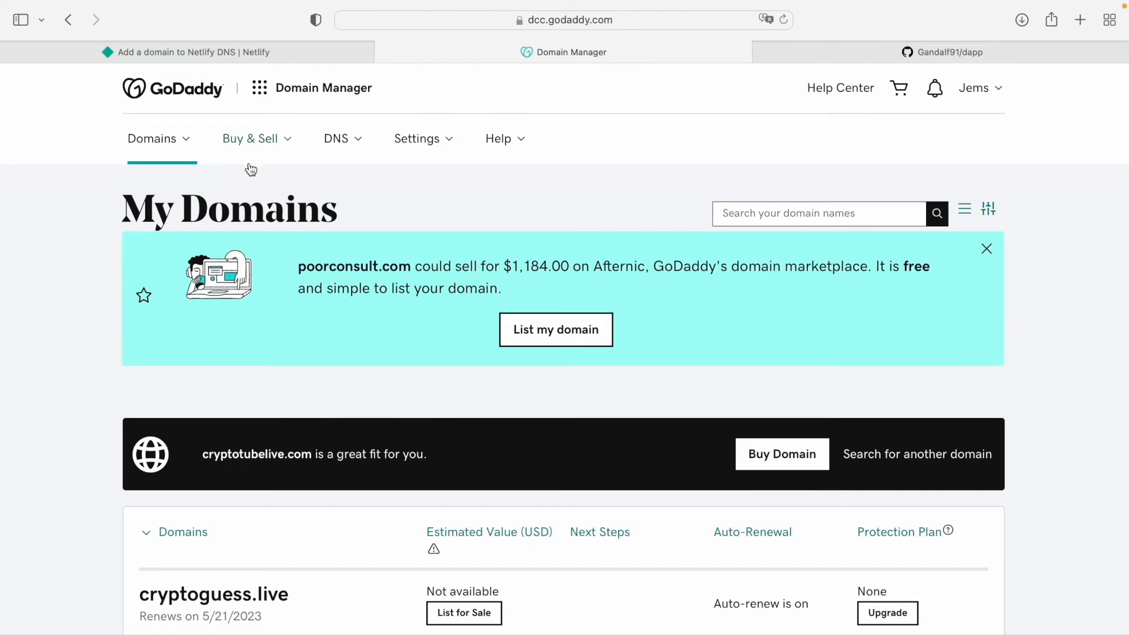
scroll(79, 238, "down", 2)
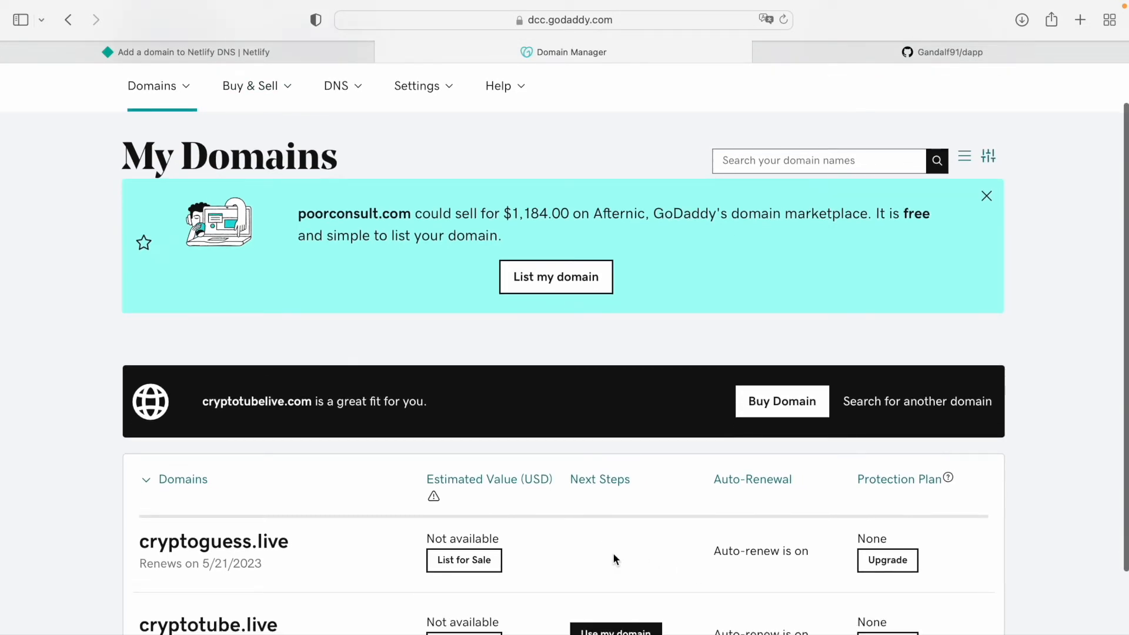
scroll(361, 565, "down", 1)
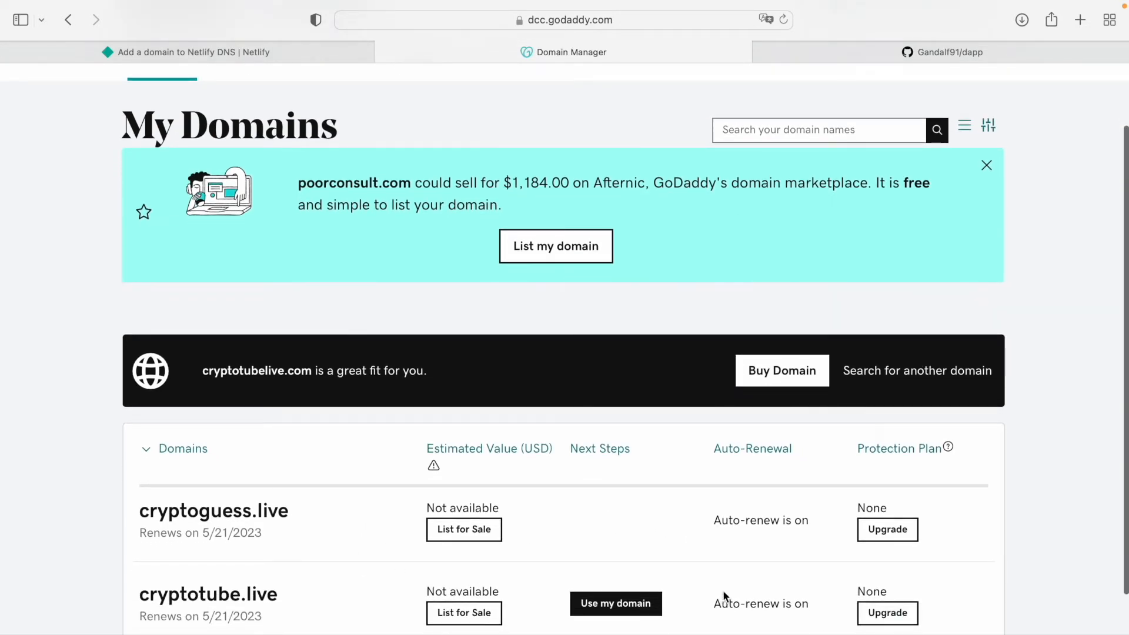
scroll(723, 597, "down", 1)
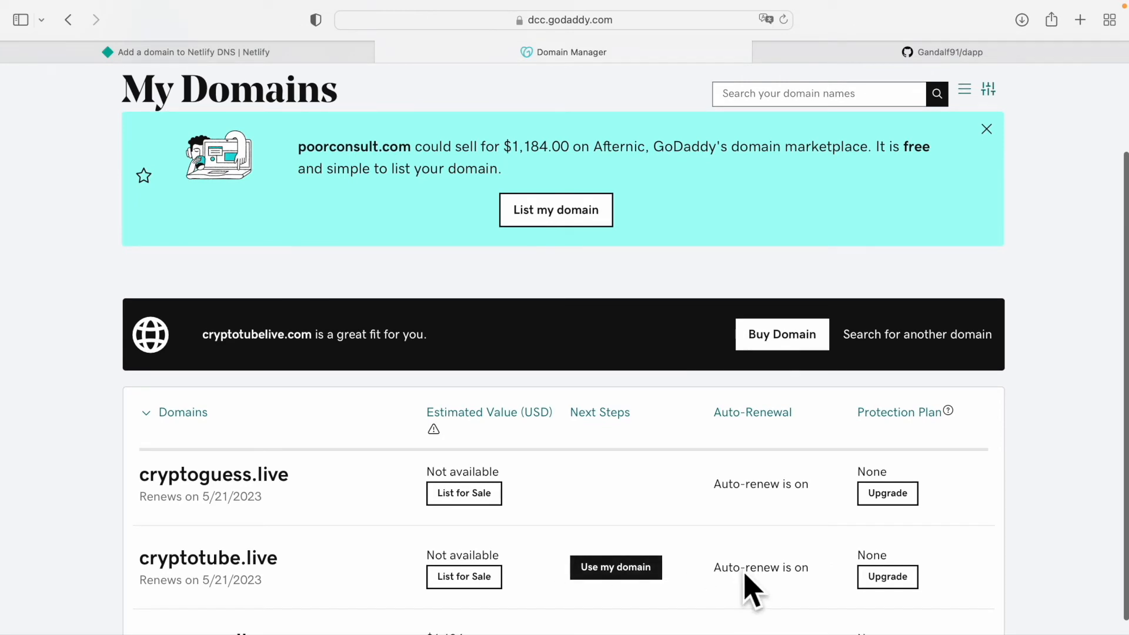
scroll(747, 585, "down", 2)
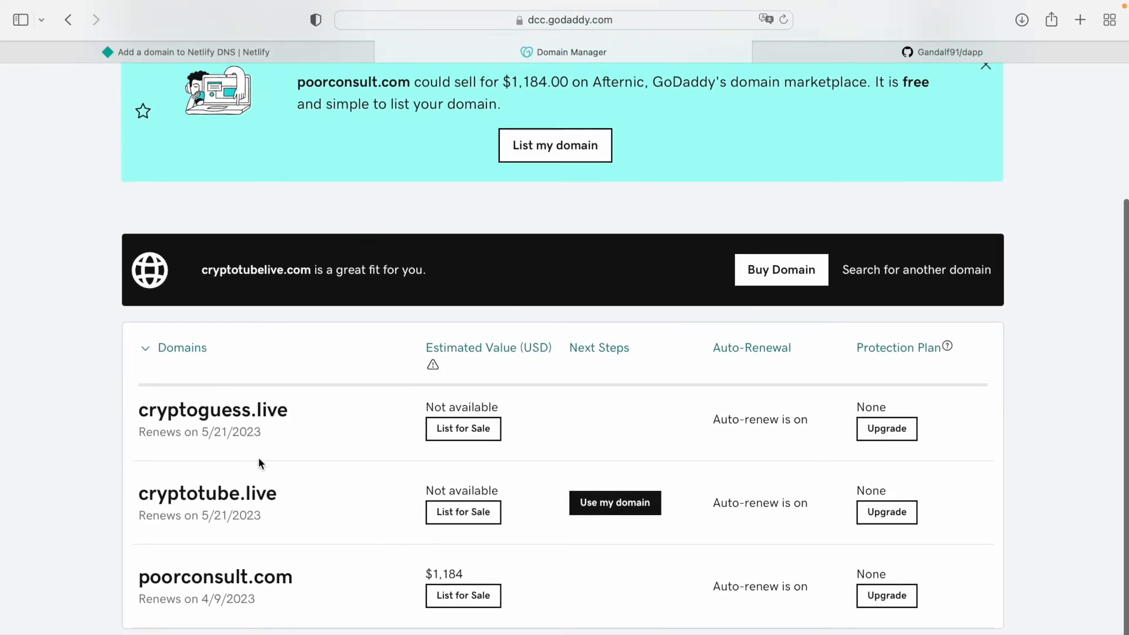
Open DNS management for cryptotube.live and go to its nameservers section
left_click(211, 493)
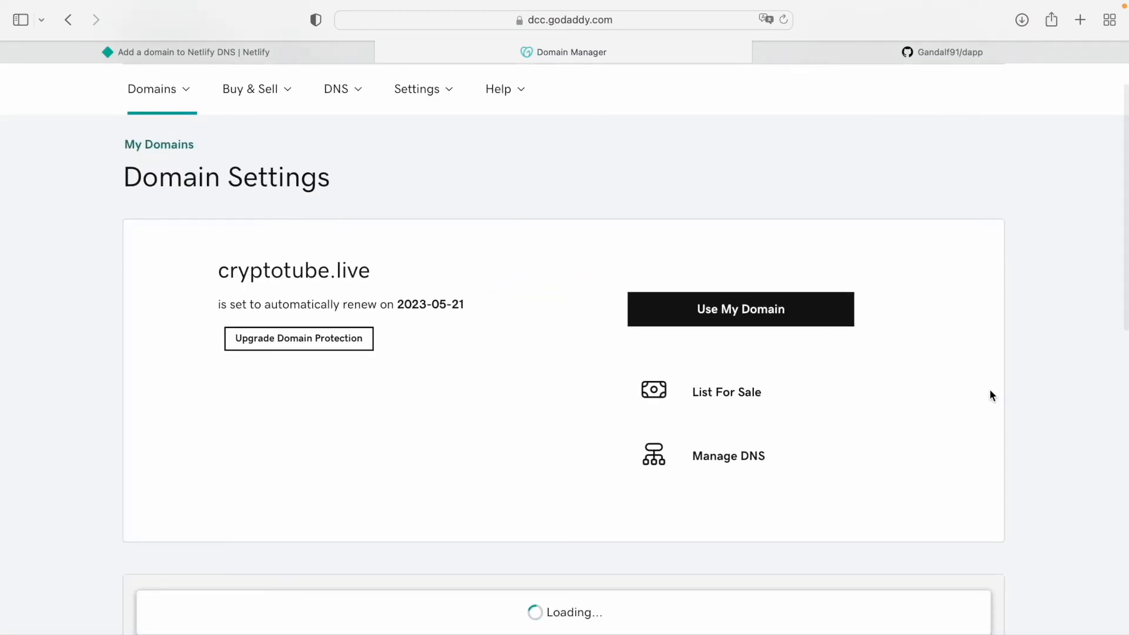
left_click(726, 461)
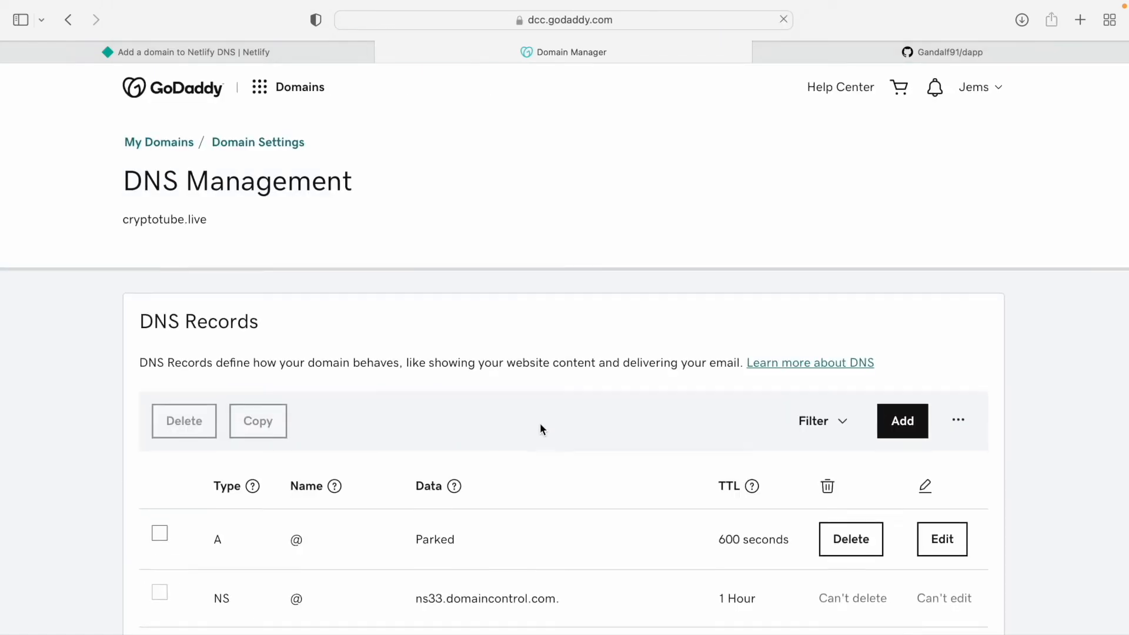
scroll(540, 423, "down", 12)
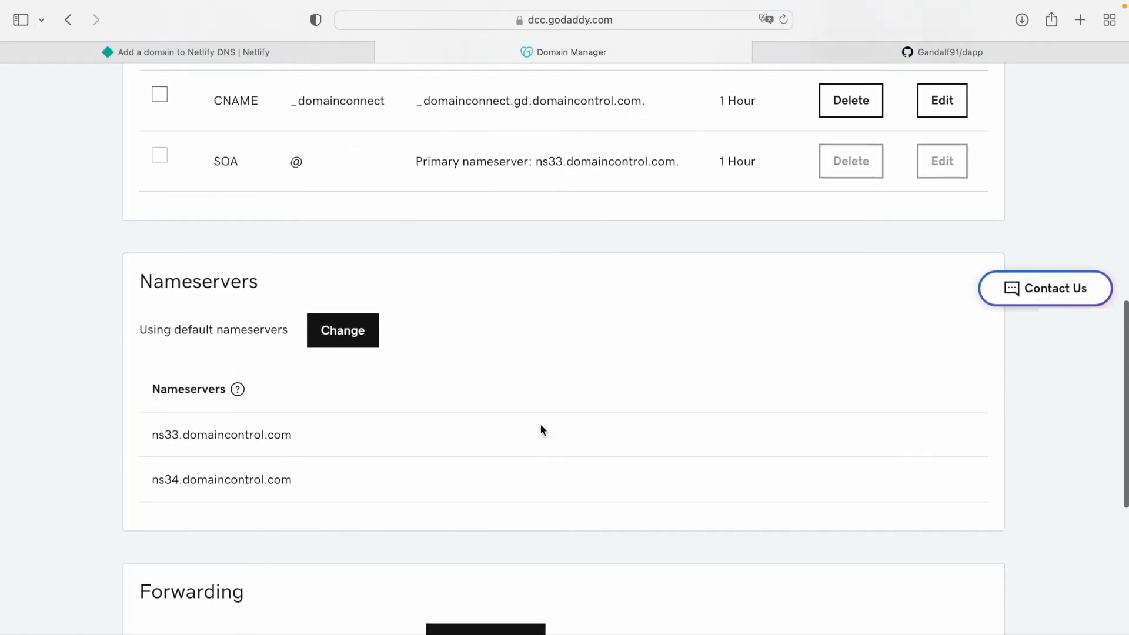
Start changing the default nameservers of cryptotube.live and choose to enter custom nameservers
scroll(320, 215, "down", 2)
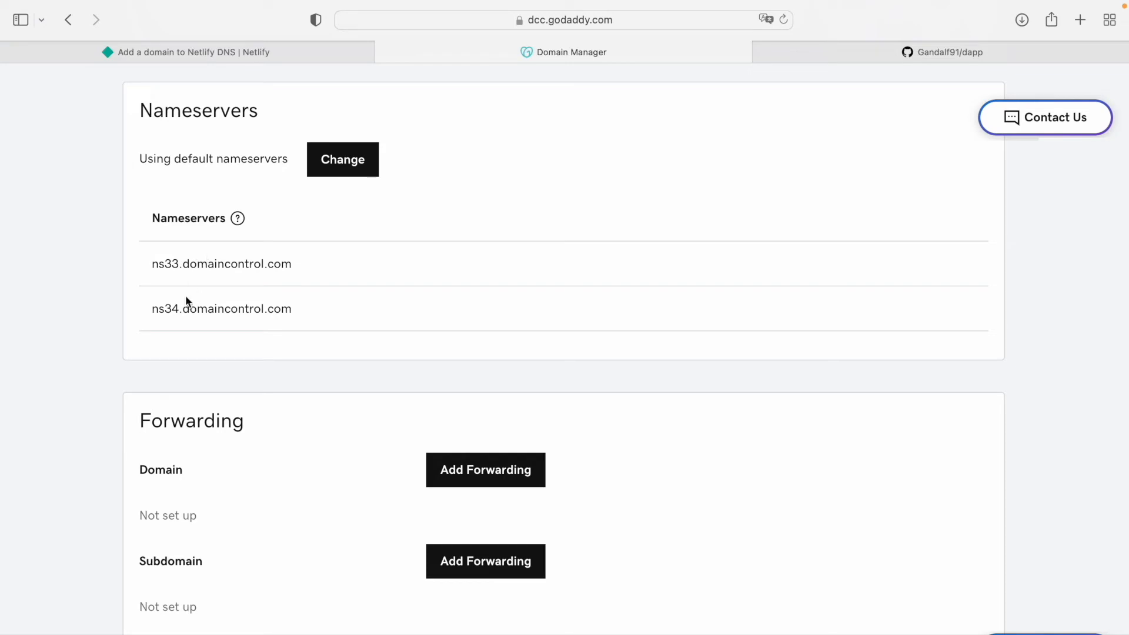
left_click(215, 53)
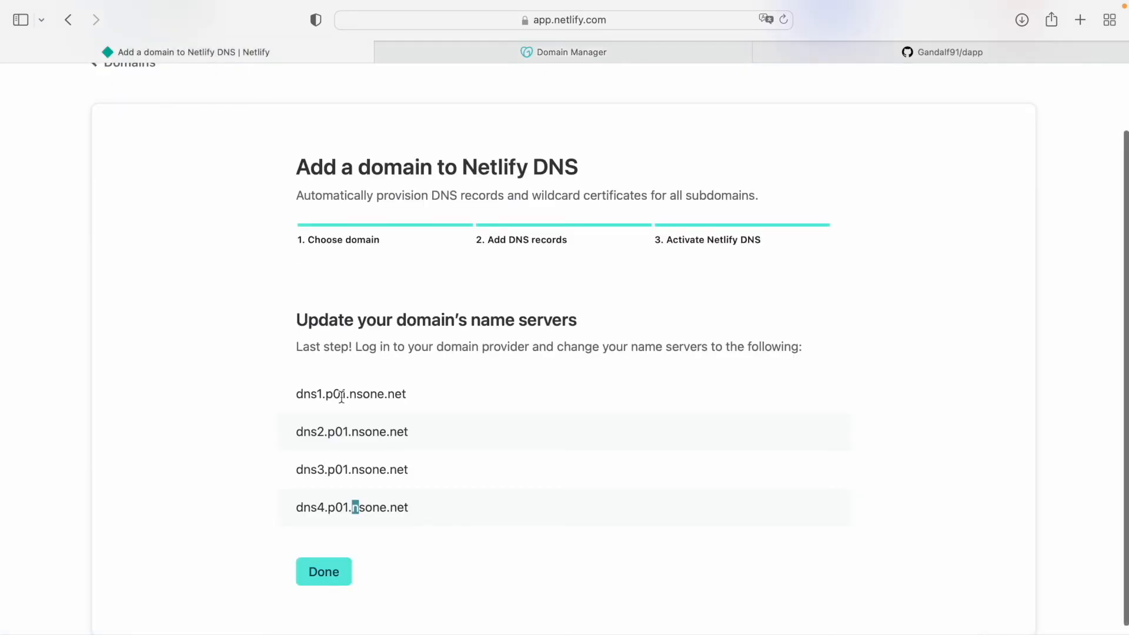
left_click(459, 58)
scroll(316, 200, "down", 1)
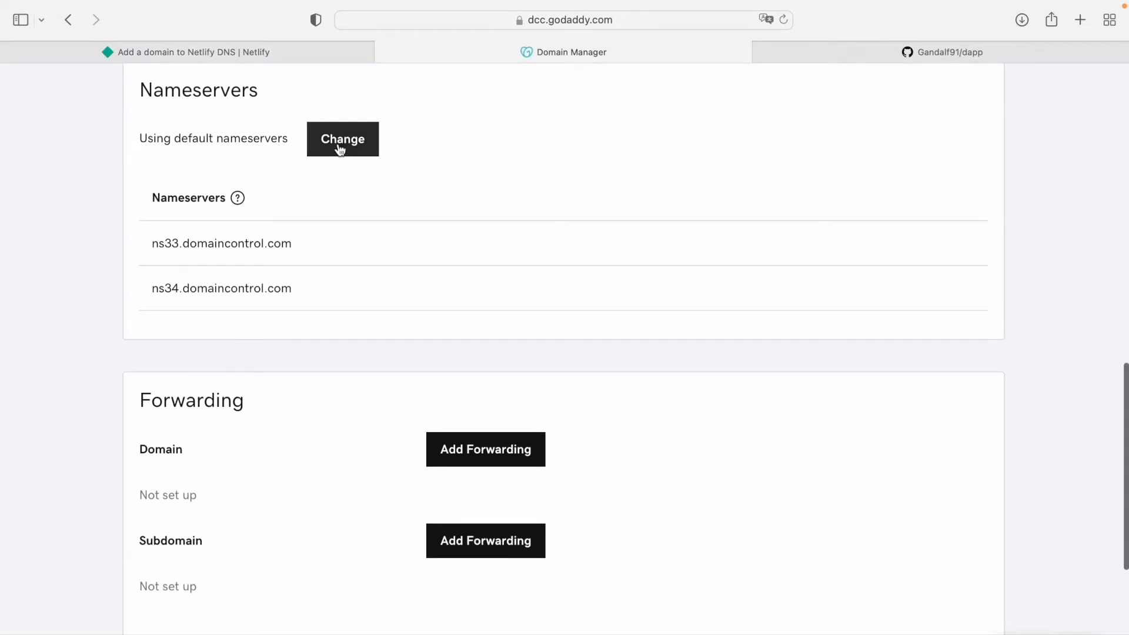
left_click(338, 151)
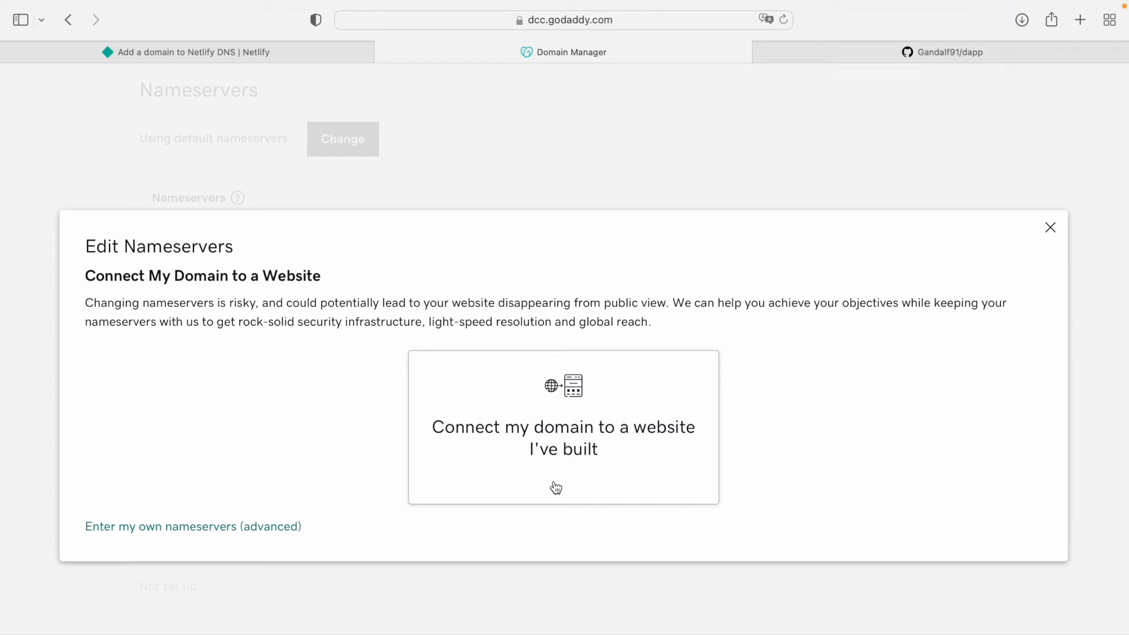
left_click(118, 528)
Copy the first name server, dns1.p01.nsone.net, from Netlify and enter it as Nameserver 1 in GoDaddy
left_click(411, 373)
left_click(289, 61)
scroll(314, 169, "down", 1)
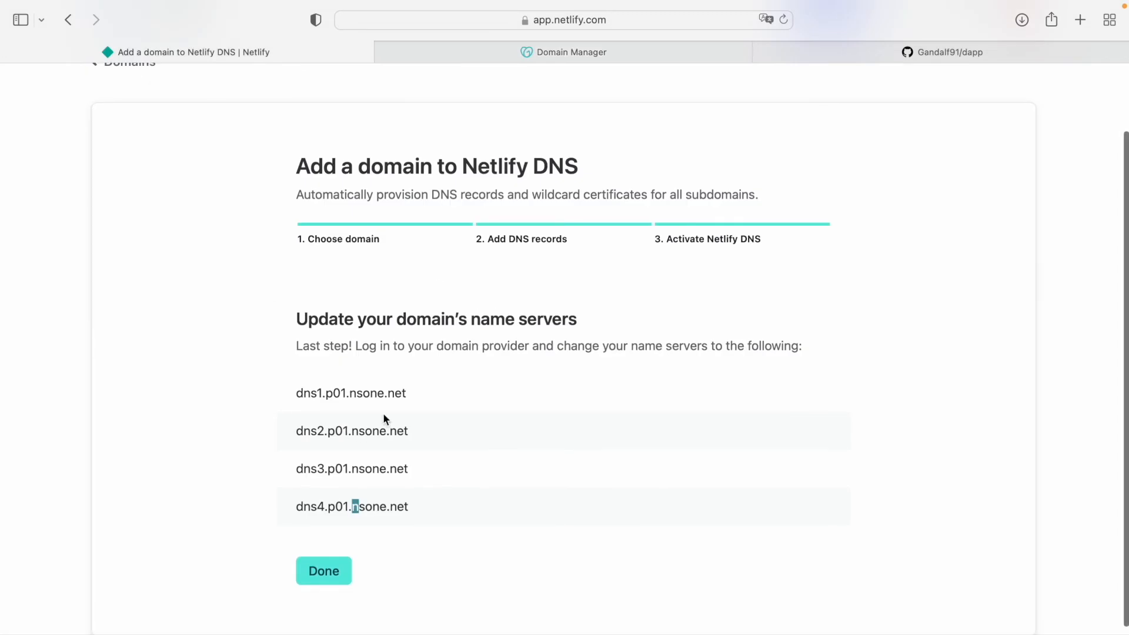
left_click_drag(409, 388, 299, 390)
key("super+c")
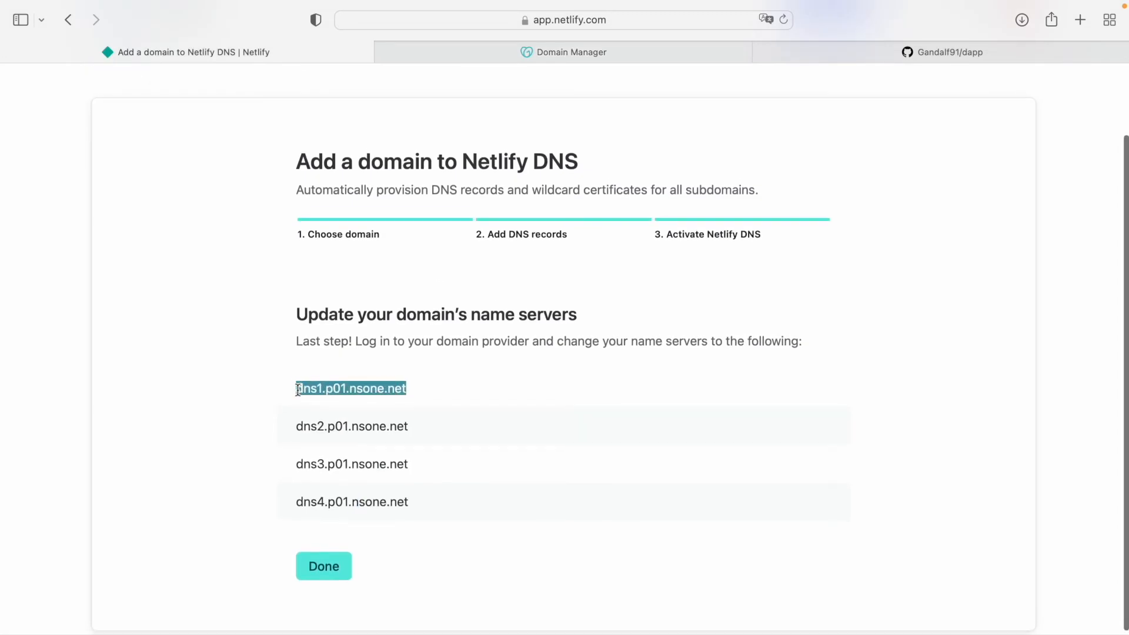
left_click(555, 51)
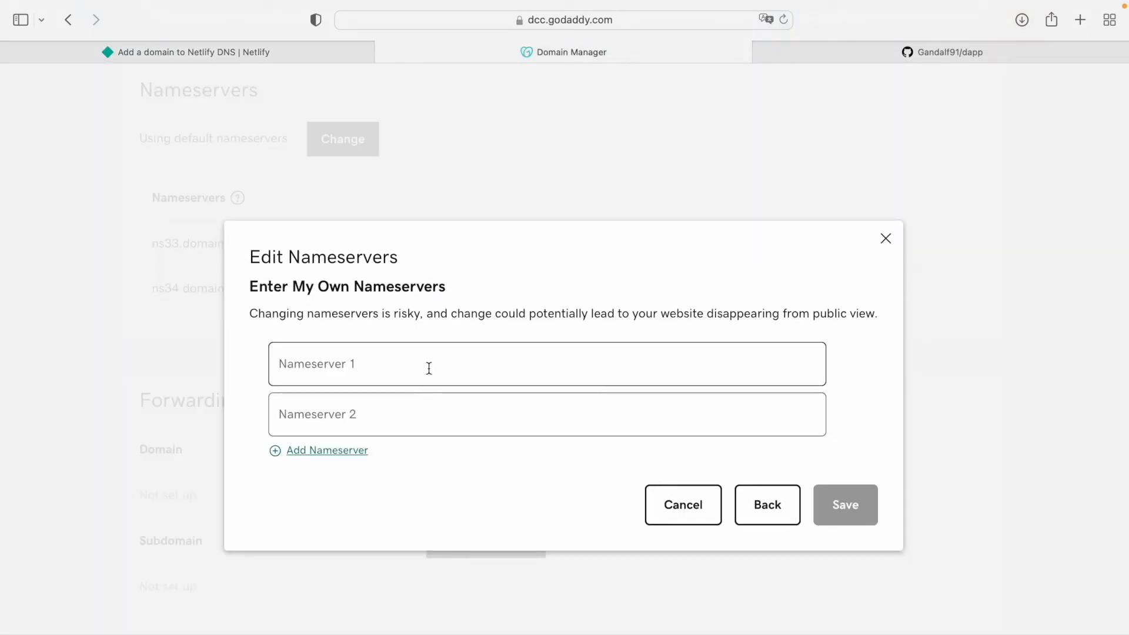
key("super+v")
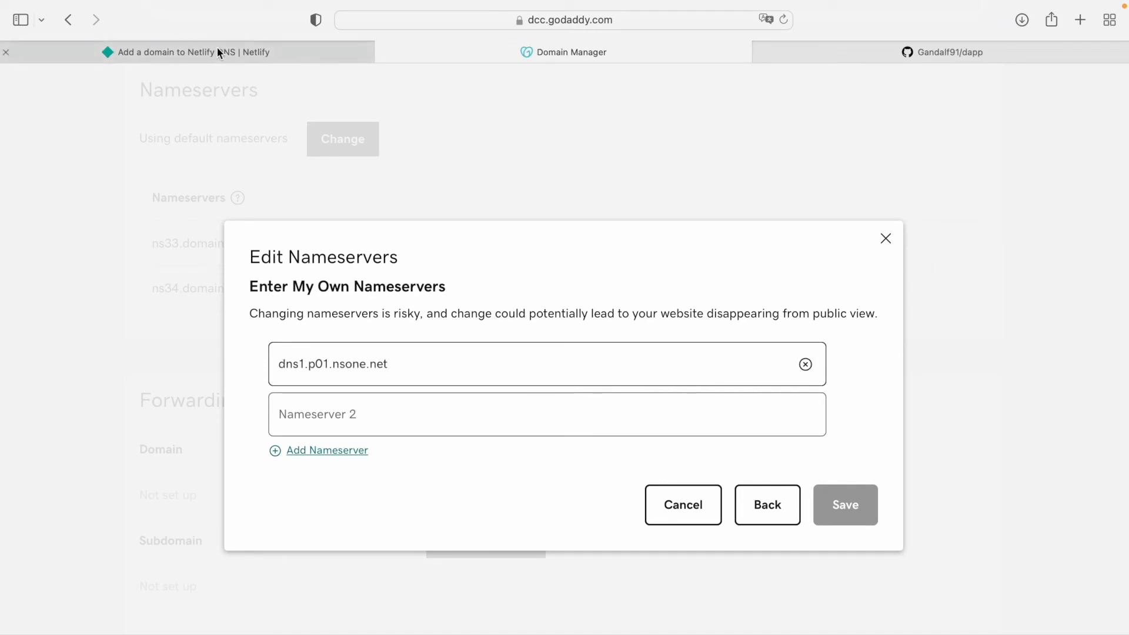
Copy dns2.p01.nsone.net from Netlify and enter it as Nameserver 2 in GoDaddy
left_click(216, 49)
left_click_drag(416, 434, 293, 434)
key("super+c")
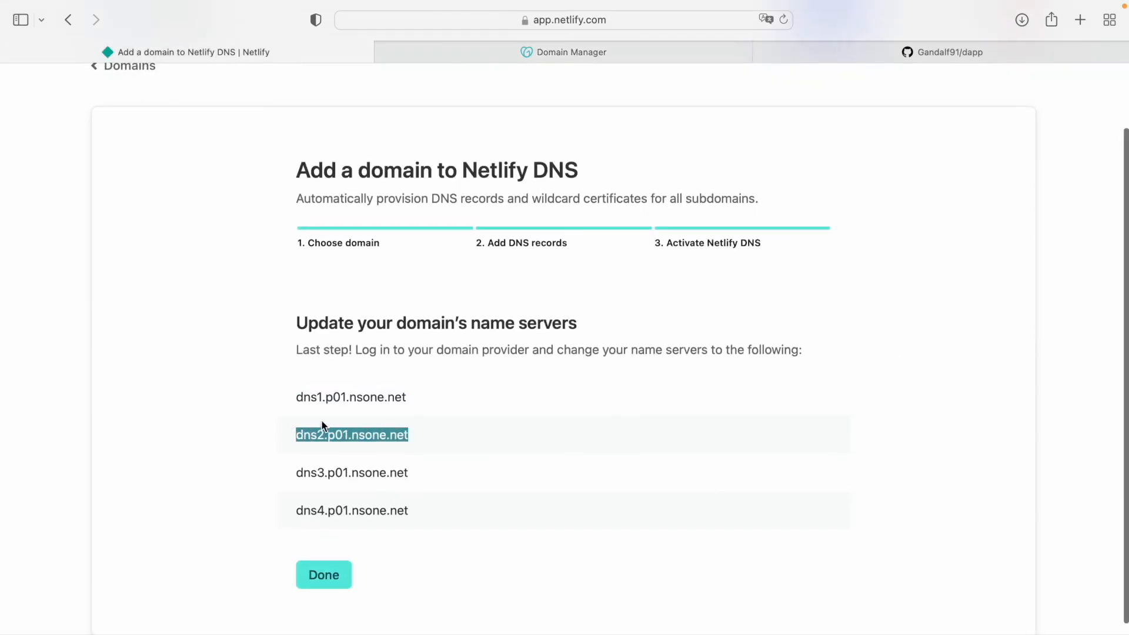
left_click(488, 51)
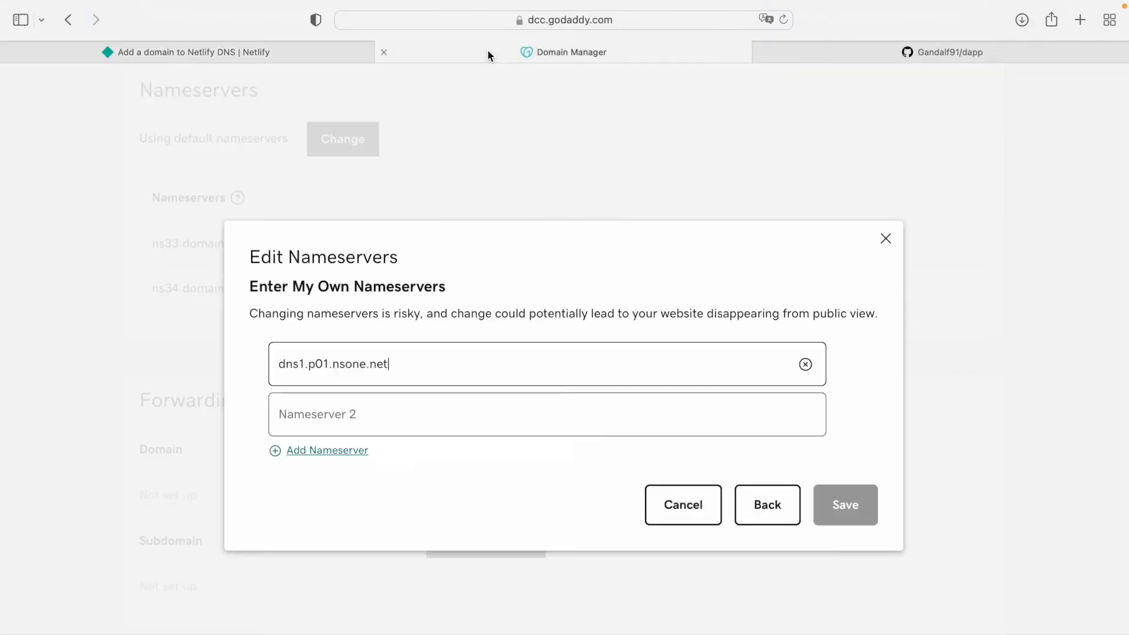
left_click(419, 413)
key("super+v")
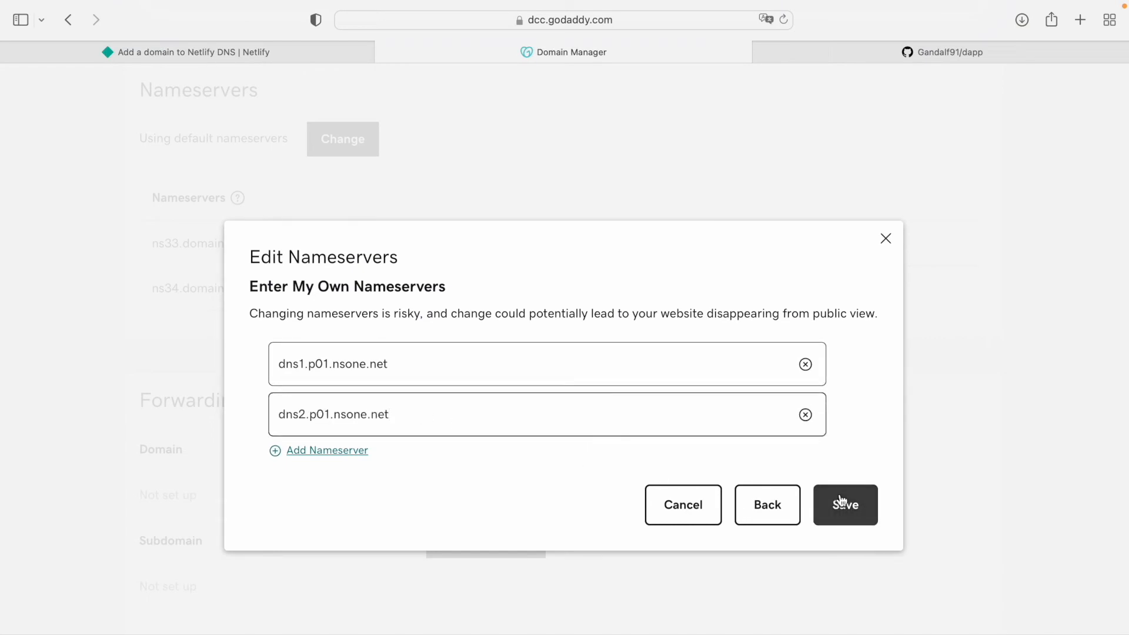
Add a third nameserver entry in GoDaddy and fill it with dns3.p01.nsone.net copied from Netlify
left_click(355, 458)
left_click(245, 61)
left_click_drag(411, 479, 296, 474)
key("super+c")
left_click(556, 56)
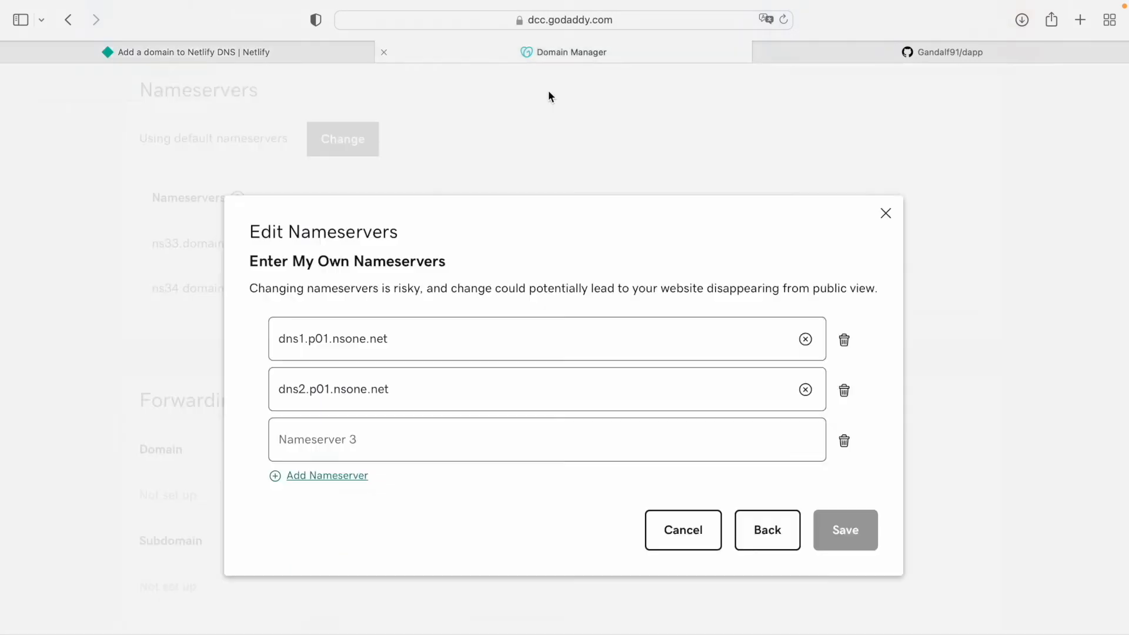
left_click(431, 435)
key("super+v")
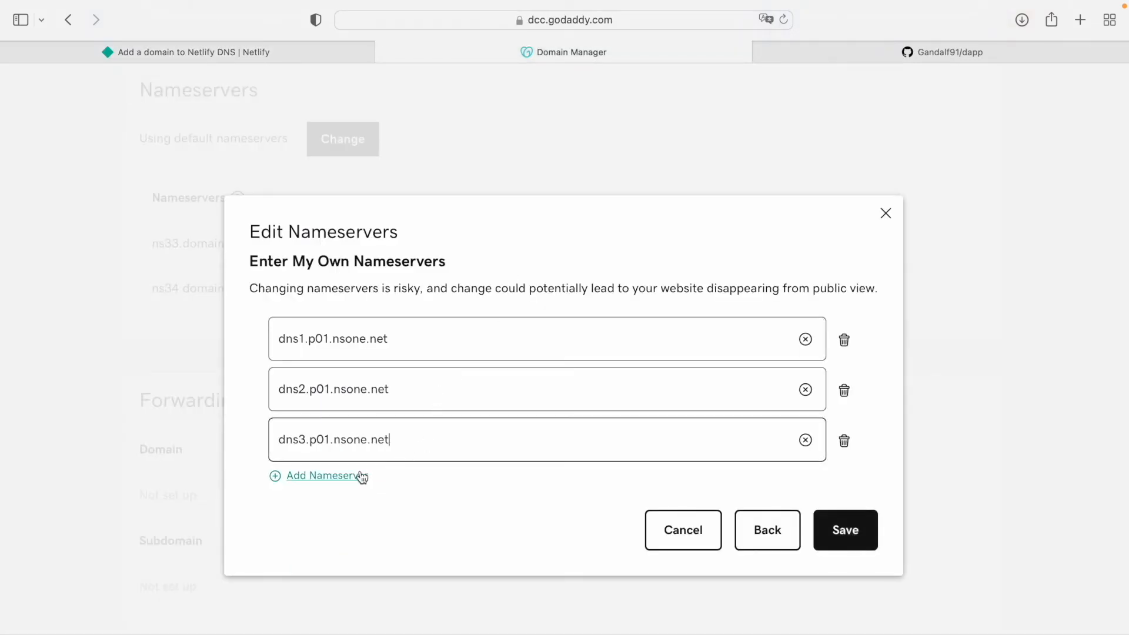
Add a fourth nameserver entry in GoDaddy and fill it with dns4.p01.nsone.net copied from Netlify
left_click(361, 476)
left_click(230, 52)
left_click_drag(416, 516, 296, 510)
key("super+c")
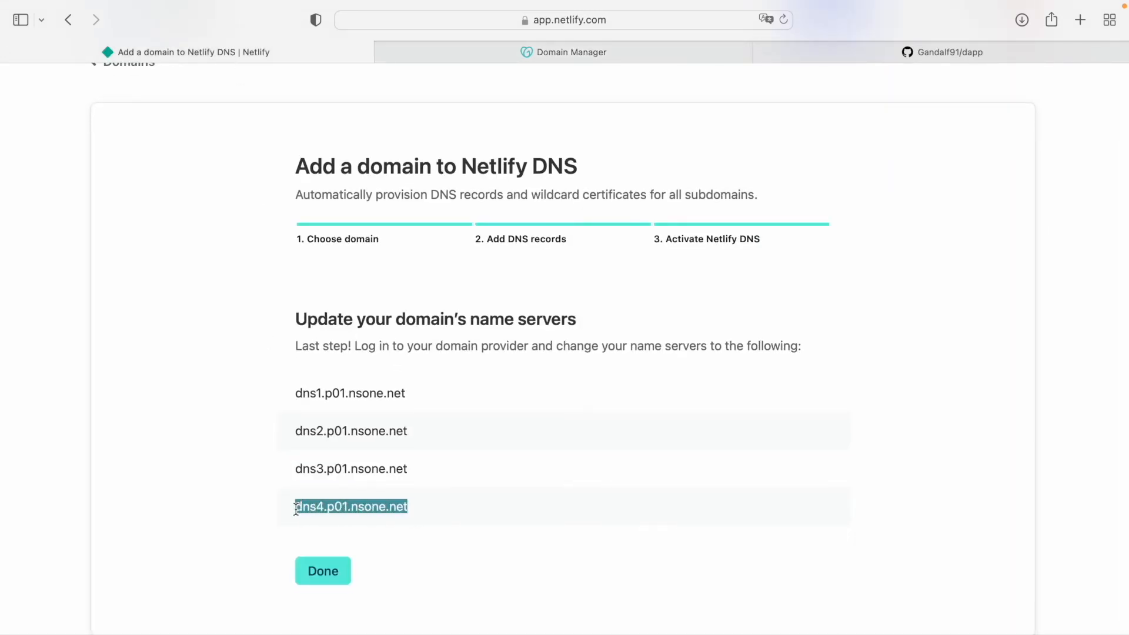
left_click(522, 51)
left_click(405, 457)
key("super+v")
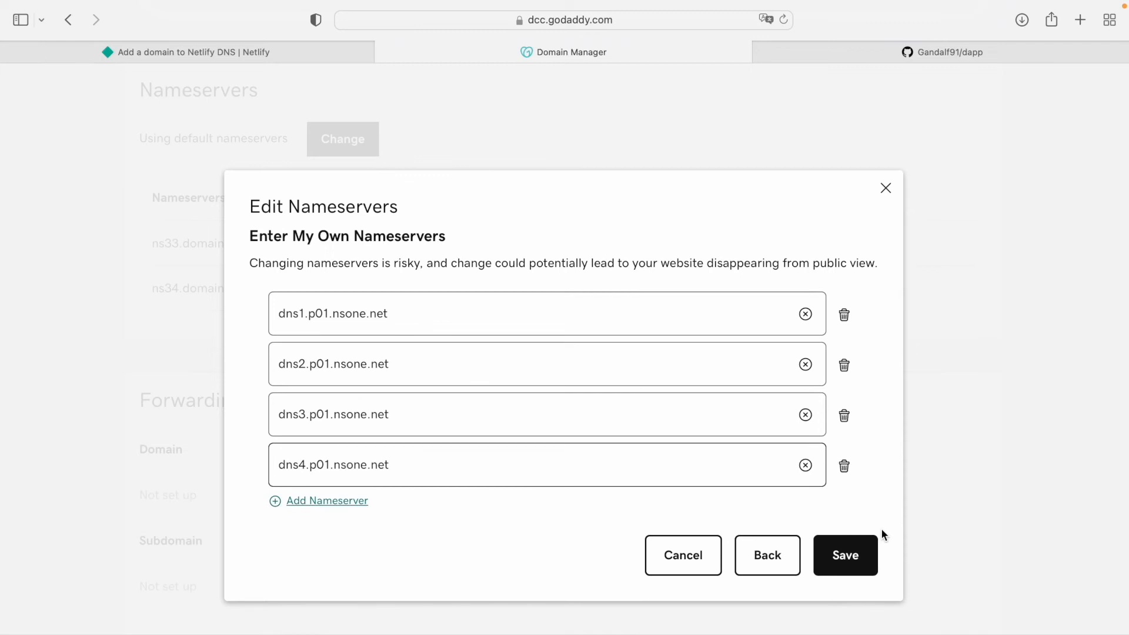
Save the four custom nameservers, consent to the nameserver update for cryptotube.live and continue
left_click(852, 548)
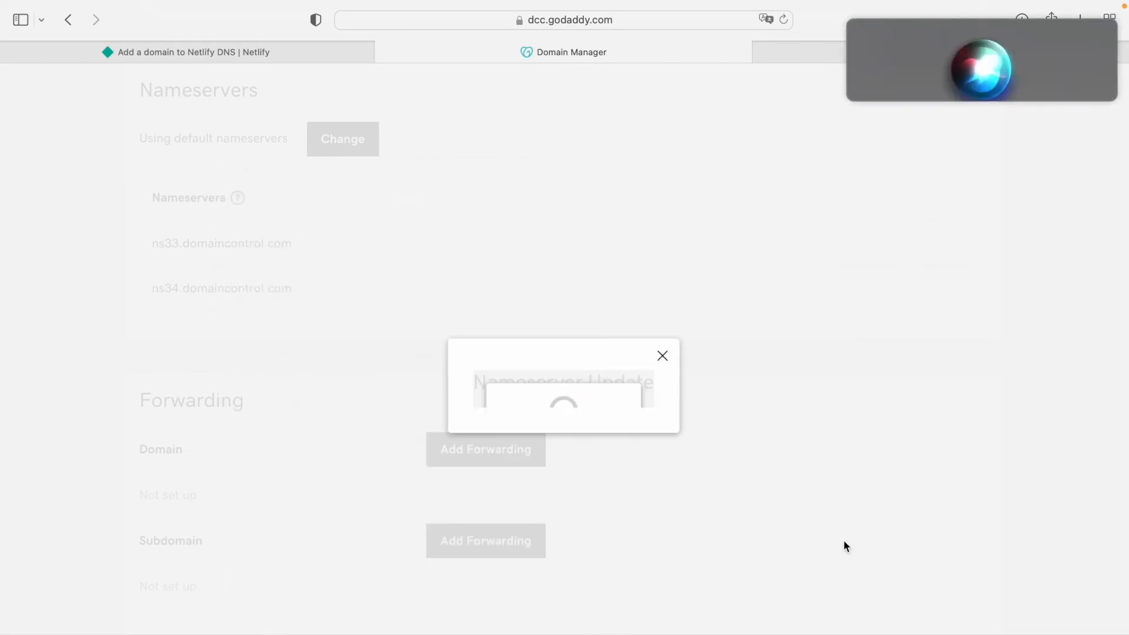
left_click(849, 22)
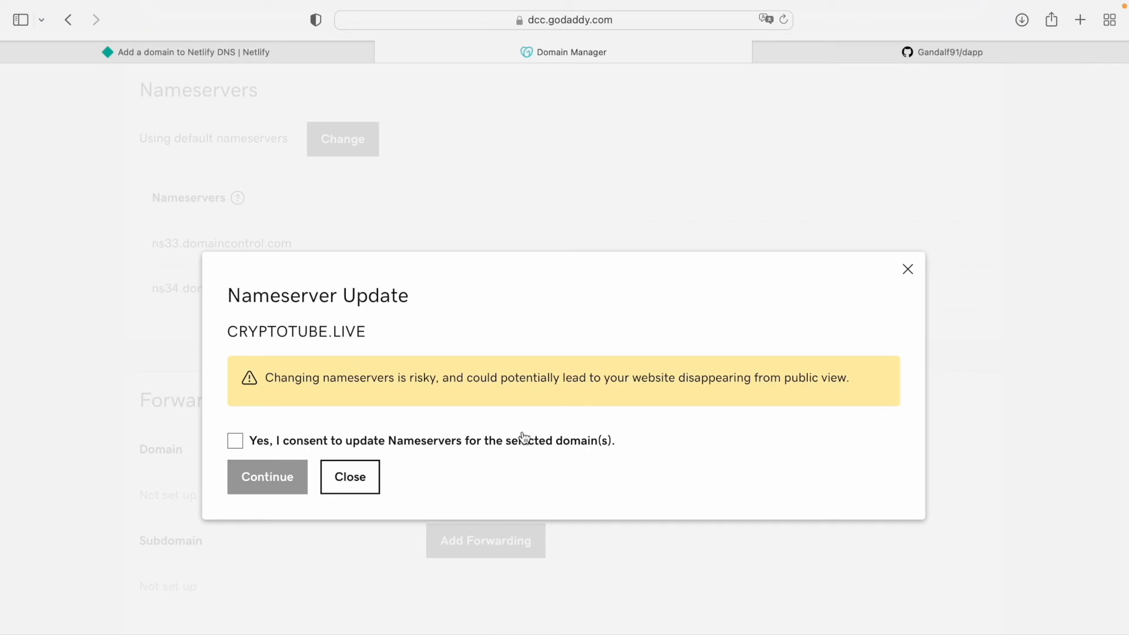
left_click(235, 441)
left_click(267, 477)
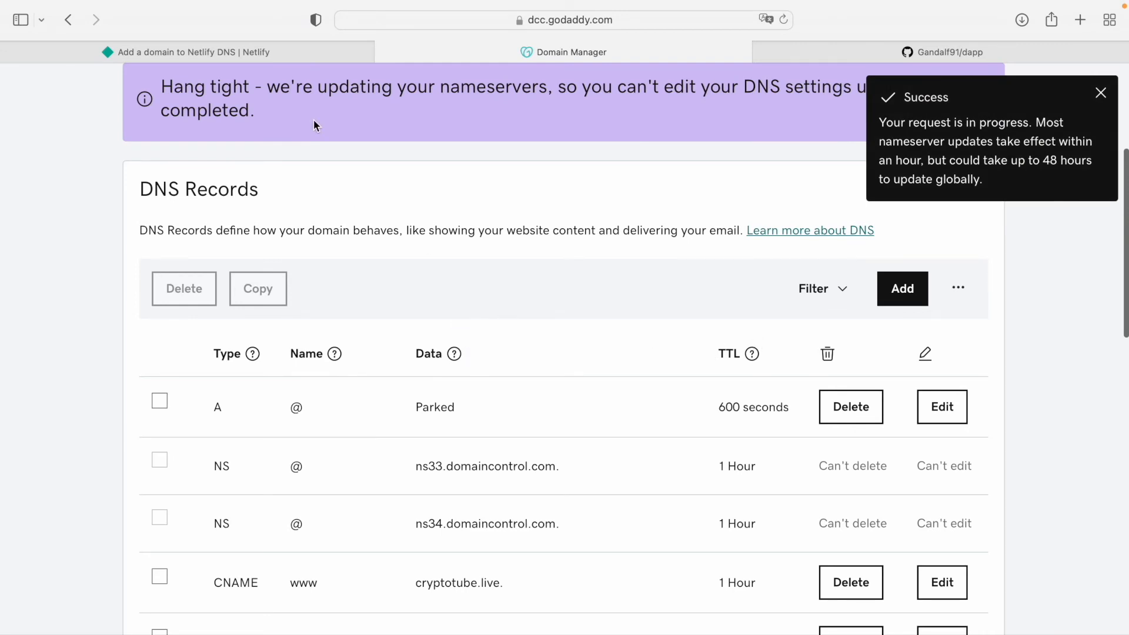
Return to Netlify and open the cryptotube.live site from the Staking team overview
left_click(298, 48)
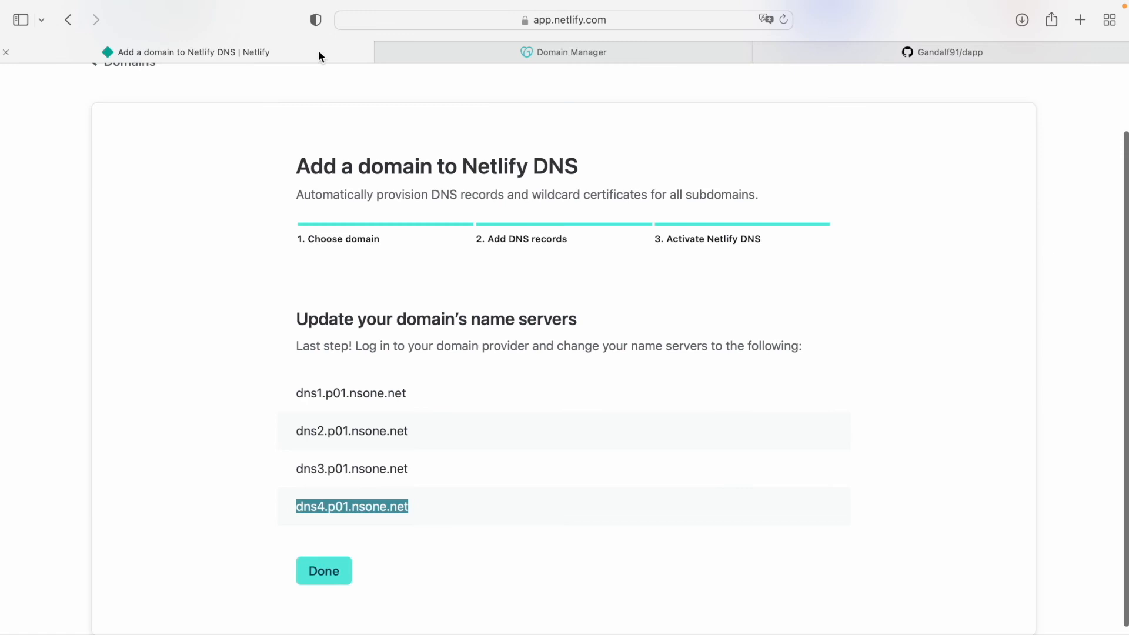
left_click(464, 50)
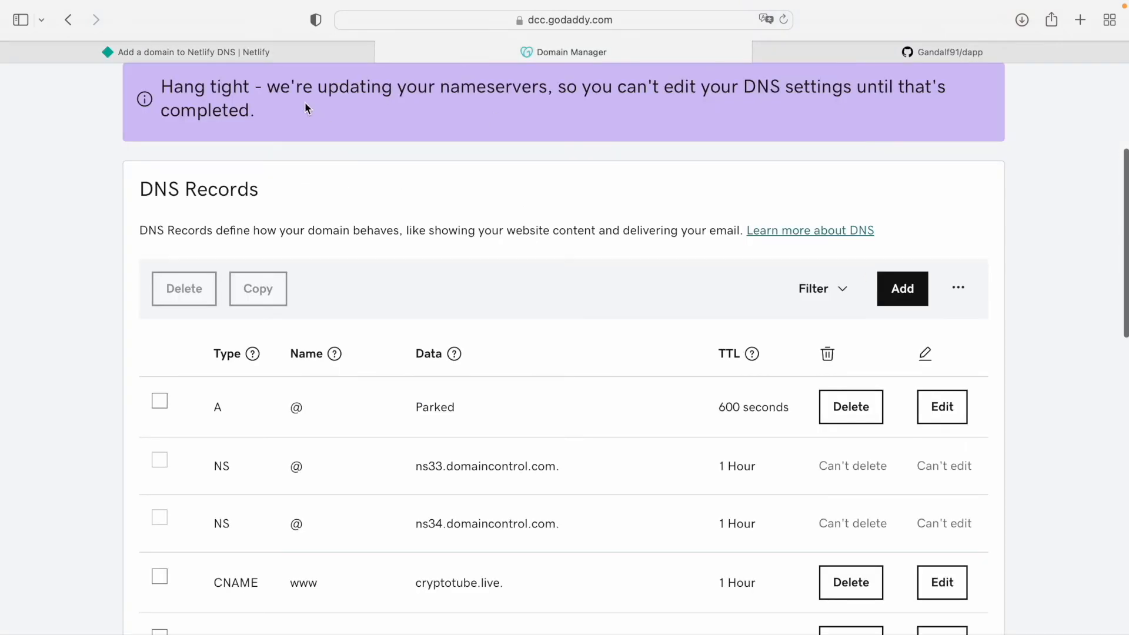
left_click(194, 42)
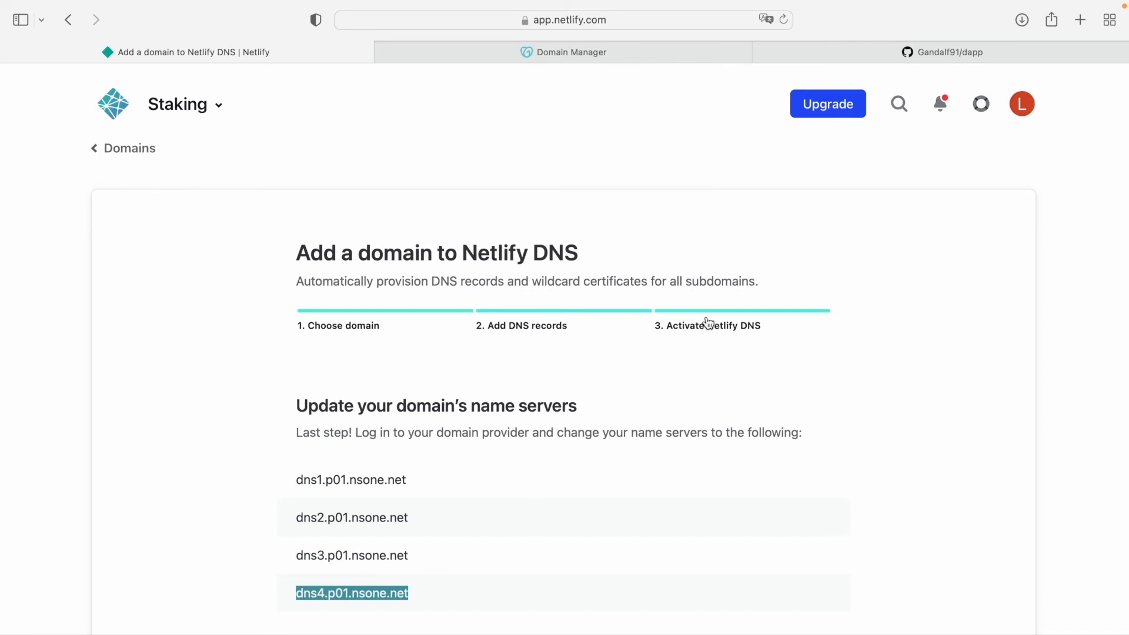
left_click(175, 112)
left_click(174, 140)
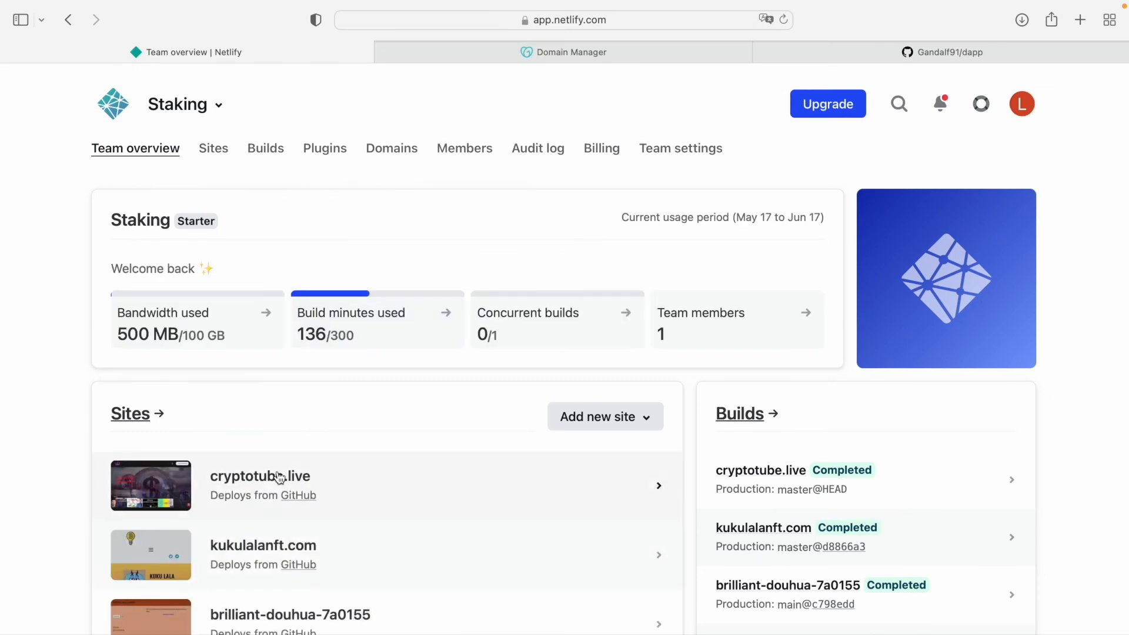
left_click(277, 475)
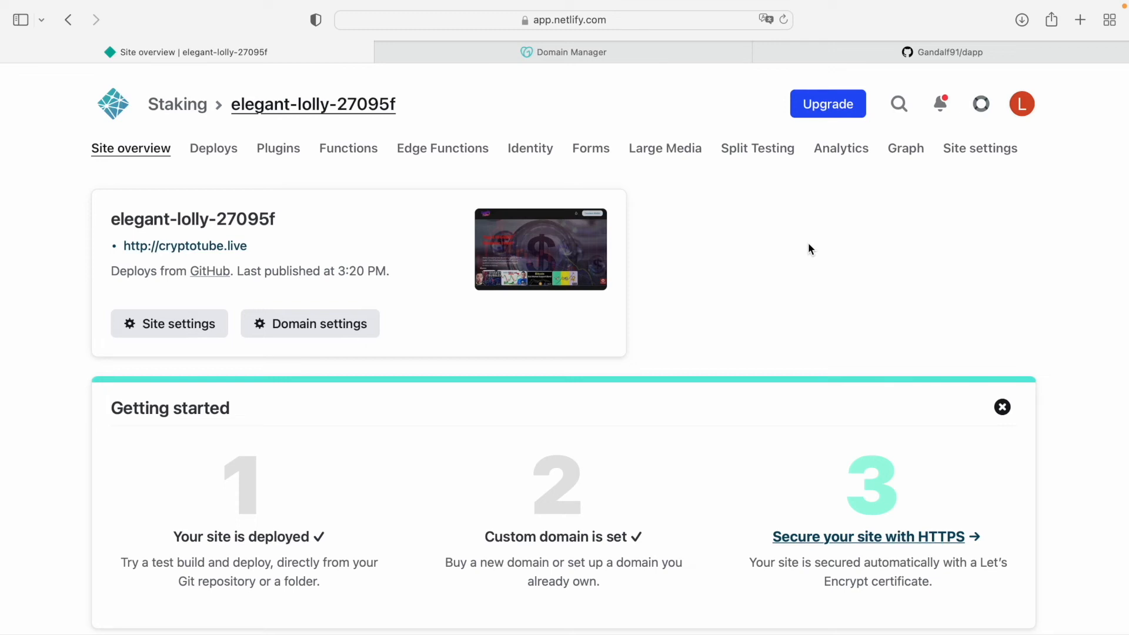
Open the site's cryptotube.live link in a separate tab to check what it serves, and close that tab
right_click(195, 244)
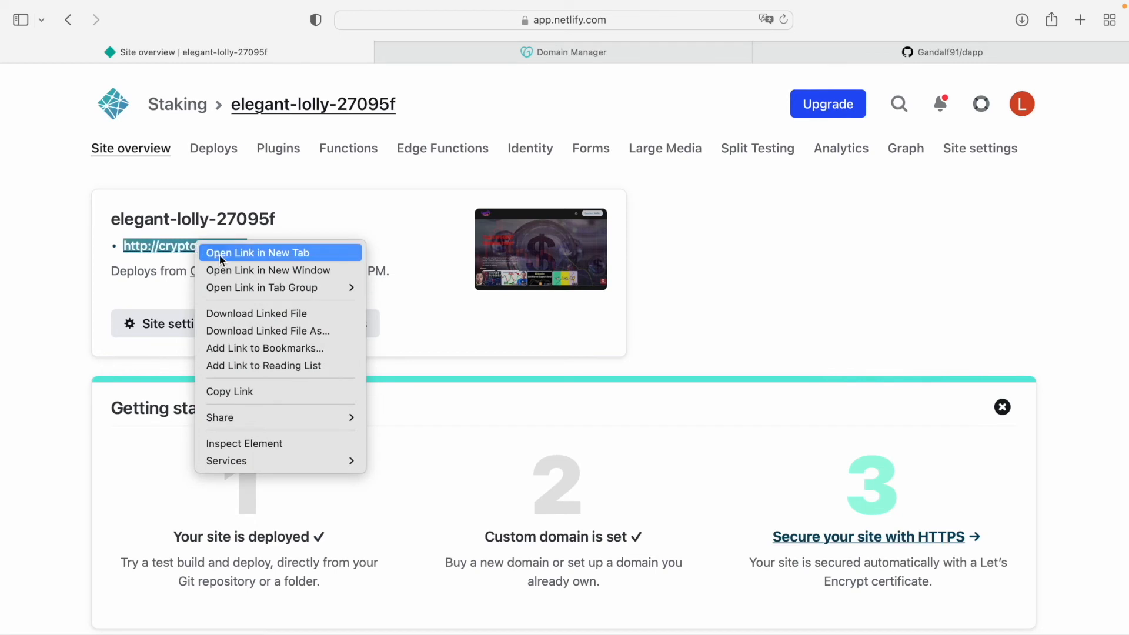
left_click(220, 254)
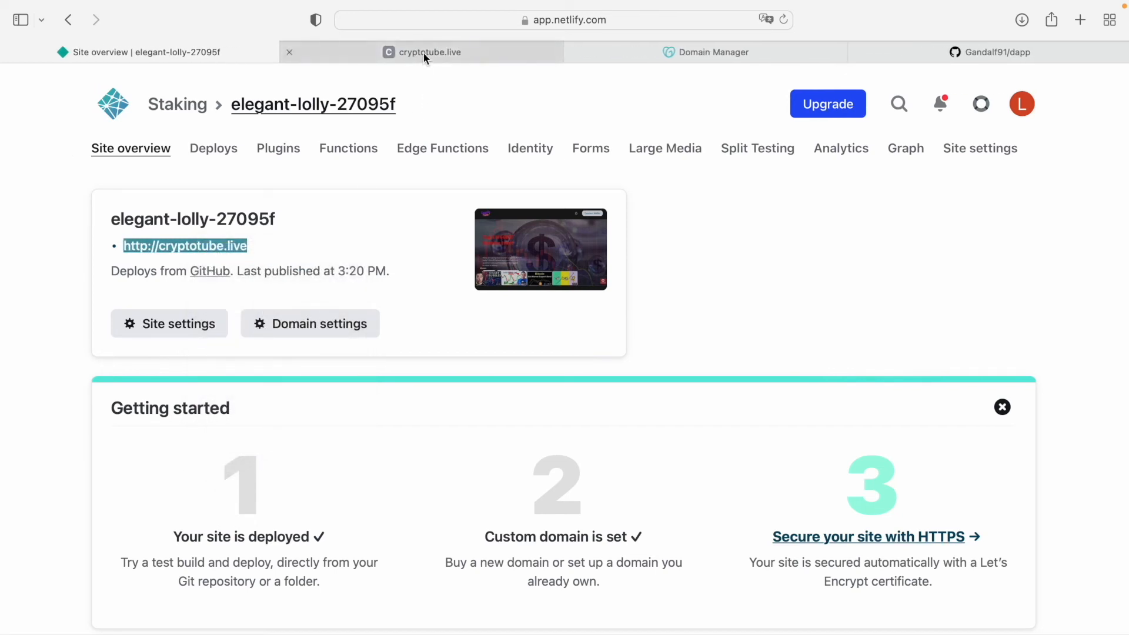
left_click(422, 51)
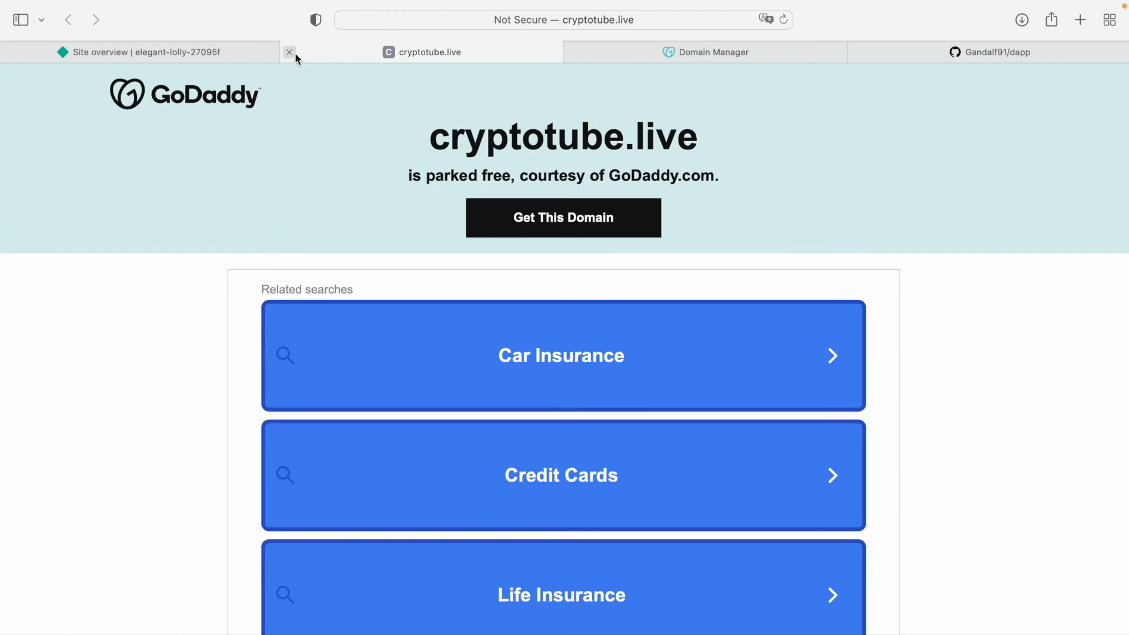
left_click(294, 53)
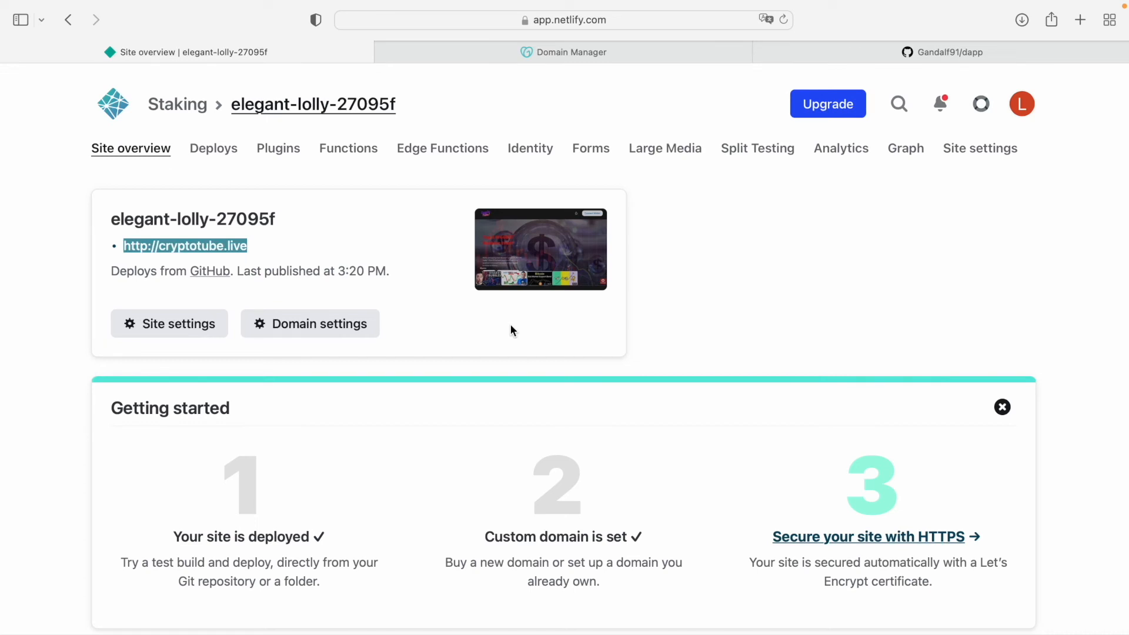
left_click(661, 311)
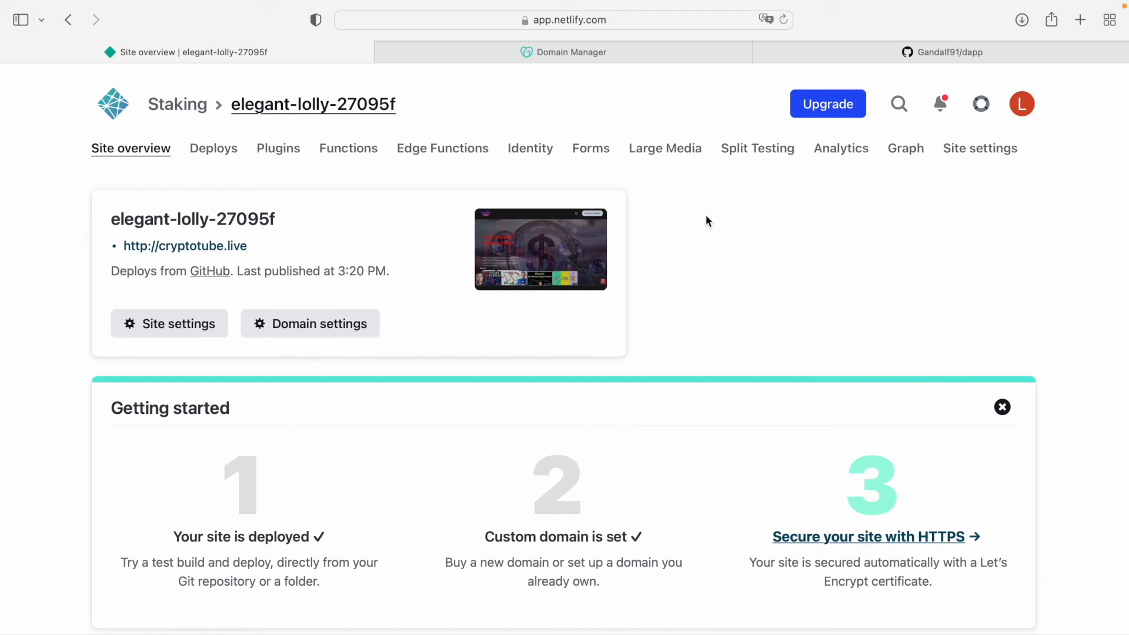
Switch to Visual Studio Code and enter "hggghg" as the commit message for the changed deploy.js
mouse_move(756, 1)
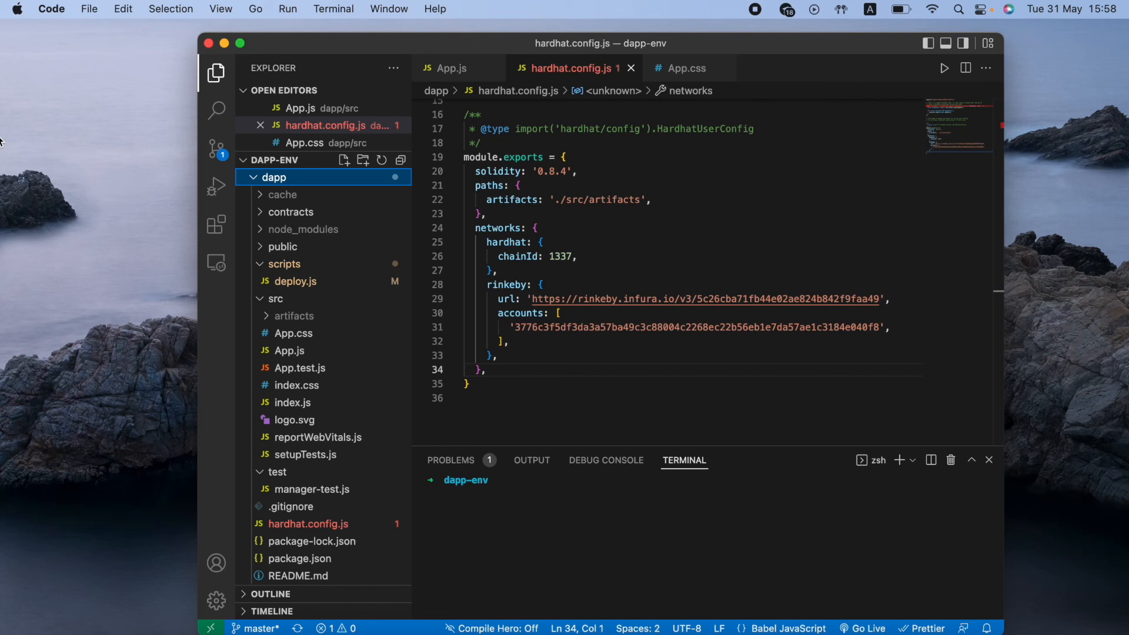
left_click_drag(712, 50, 688, 54)
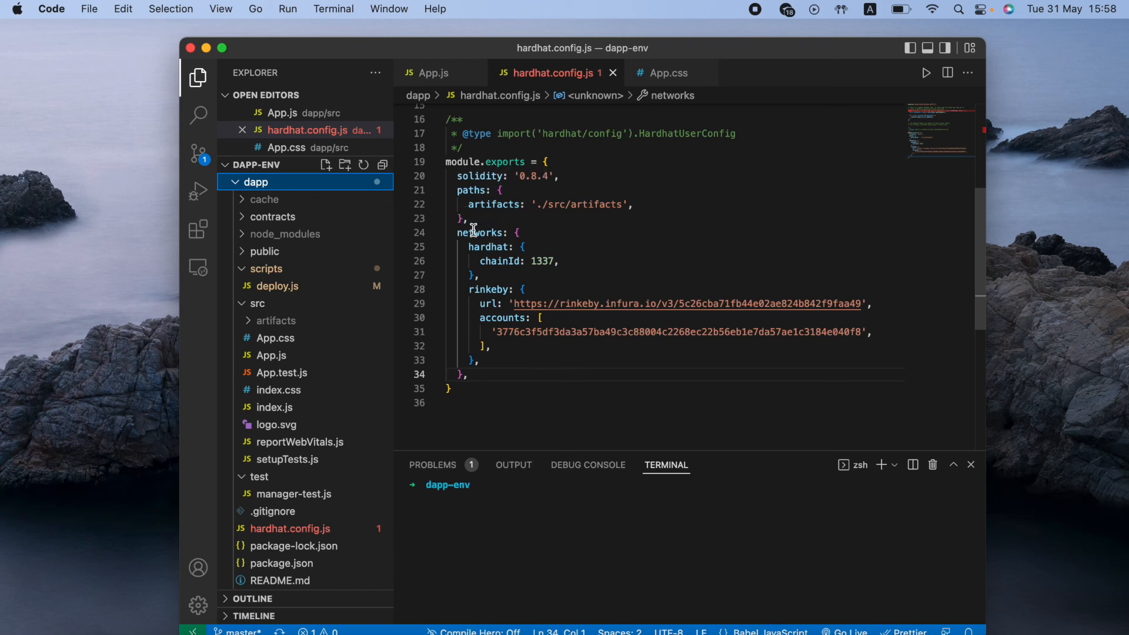
left_click(198, 158)
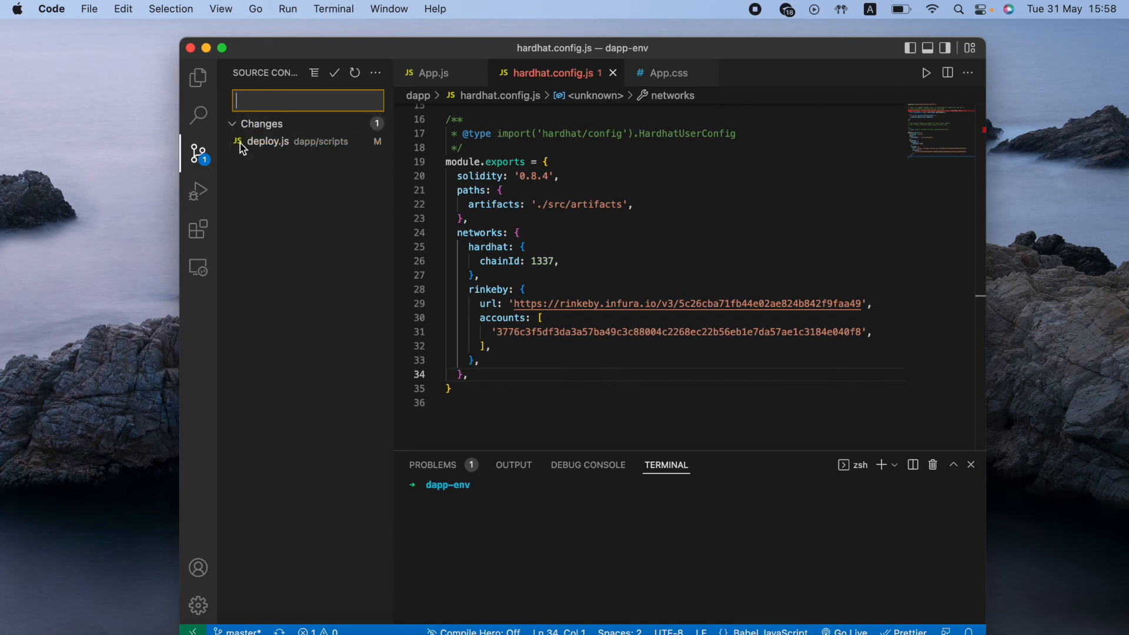
type("hggghg")
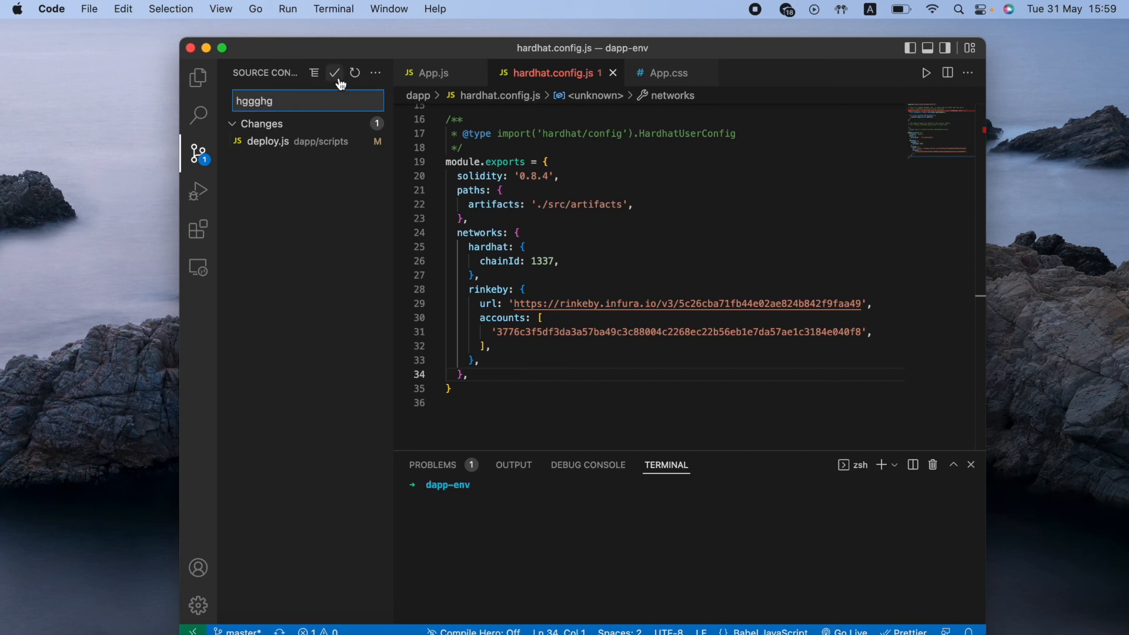